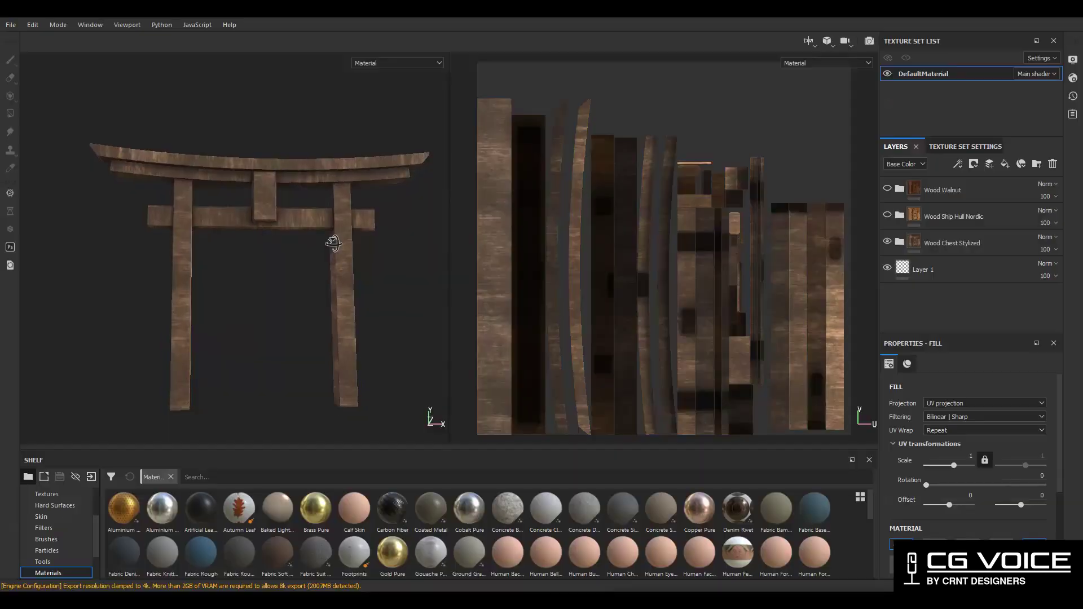
# Step: Hide the Wood Walnut layer so the torii gate shows the wood material beneath
pyautogui.keyDown('alt'); pyautogui.moveTo(333, 243); pyautogui.dragTo(387, 230); pyautogui.keyUp('alt')
pyautogui.click(887, 190)
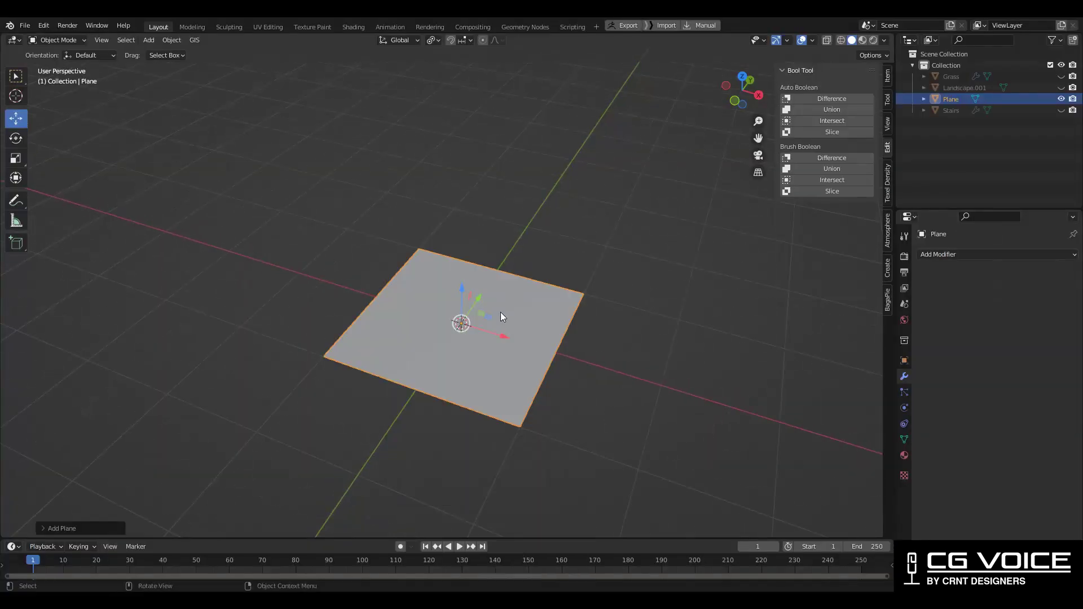
# Step: Extrude the plane's face into a box 0.2 m tall
pyautogui.press('Tab')
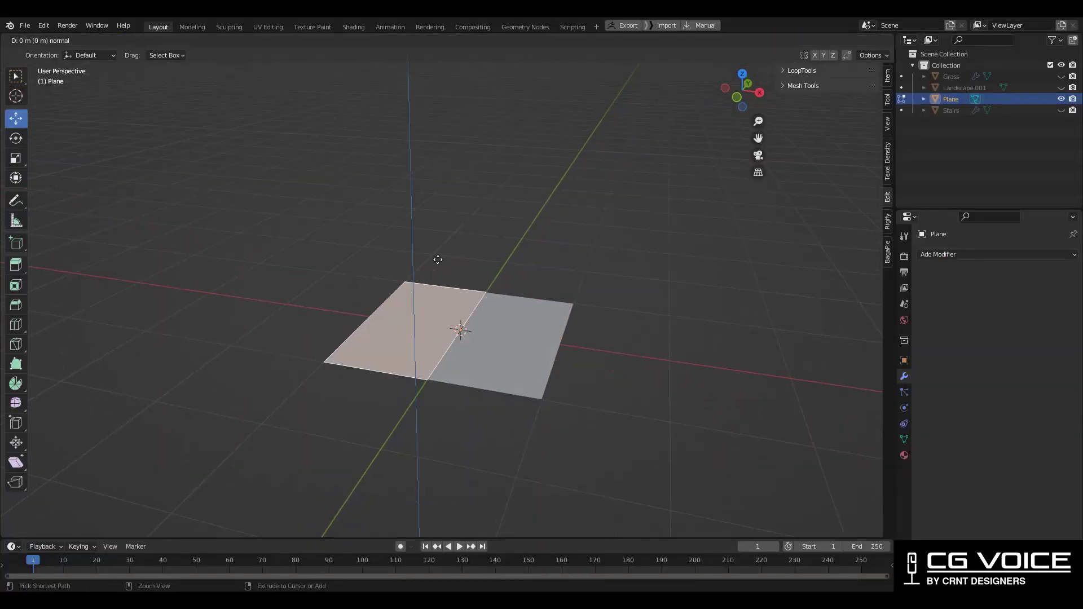
pyautogui.click(438, 242)
pyautogui.moveTo(117, 477); pyautogui.dragTo(112, 476)
pyautogui.write('2')
pyautogui.press('Return')
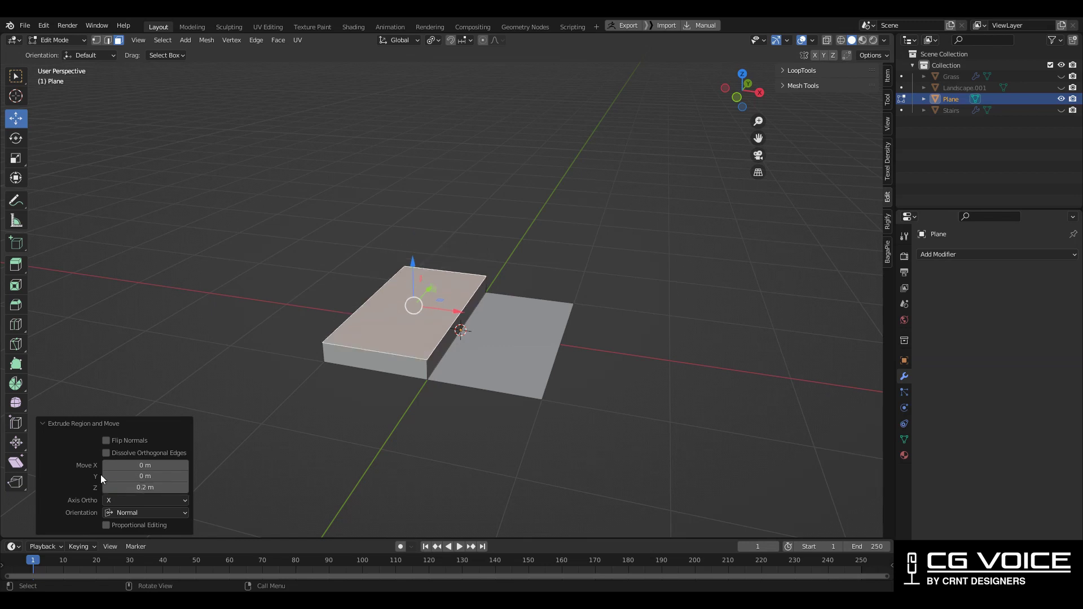
# Step: Add a loop cut across the box to shape the step profile
pyautogui.press('2')
pyautogui.hotkey('ctrl', 'r')
pyautogui.moveTo(467, 350); pyautogui.dragTo(559, 308, button='middle')
pyautogui.click(438, 359)
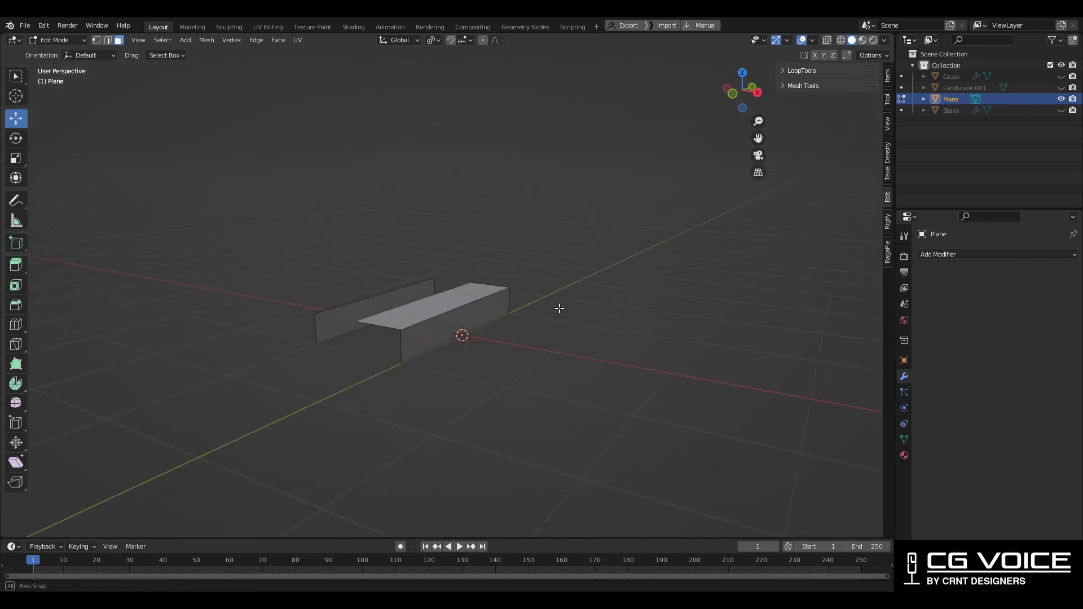
# Step: Rotate the step 90° from the top view and apply the rotation
pyautogui.press('KP_7')
pyautogui.press('Tab')
pyautogui.write('r90')
pyautogui.press('Return')
pyautogui.hotkey('ctrl', 'a')
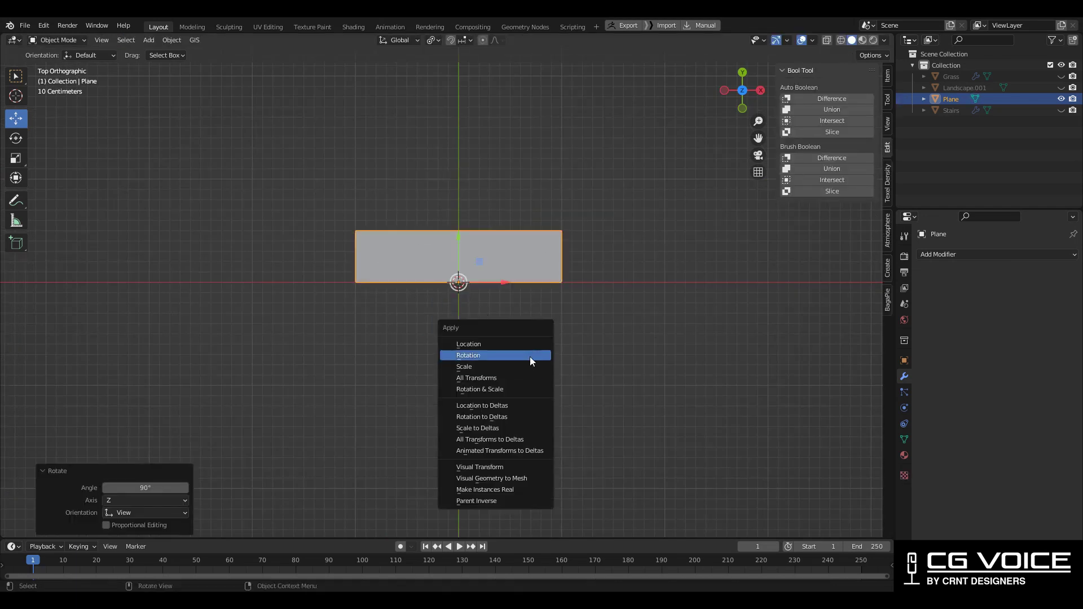
pyautogui.click(530, 356)
pyautogui.moveTo(542, 361); pyautogui.dragTo(649, 315, button='middle')
# Step: Add an Array modifier with X offset 0, Y and Z offsets 1, count 5, Merge on
pyautogui.click(985, 255)
pyautogui.click(942, 255)
pyautogui.click(942, 255)
pyautogui.click(848, 286)
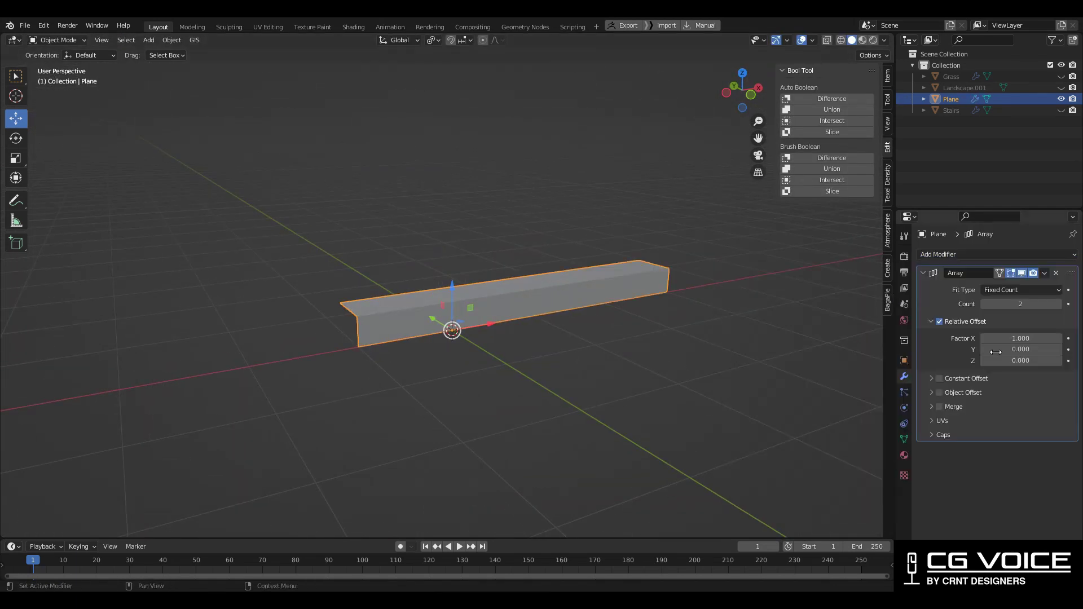
pyautogui.moveTo(1002, 362); pyautogui.dragTo(1043, 362)
pyautogui.moveTo(1003, 350)
pyautogui.mouseDown()
pyautogui.moveTo(1043, 350)
pyautogui.moveTo(982, 338)
pyautogui.mouseUp()
pyautogui.click(597, 295)
pyautogui.scroll(3, 597, 295)
pyautogui.click(1058, 304)
pyautogui.click(1058, 304)
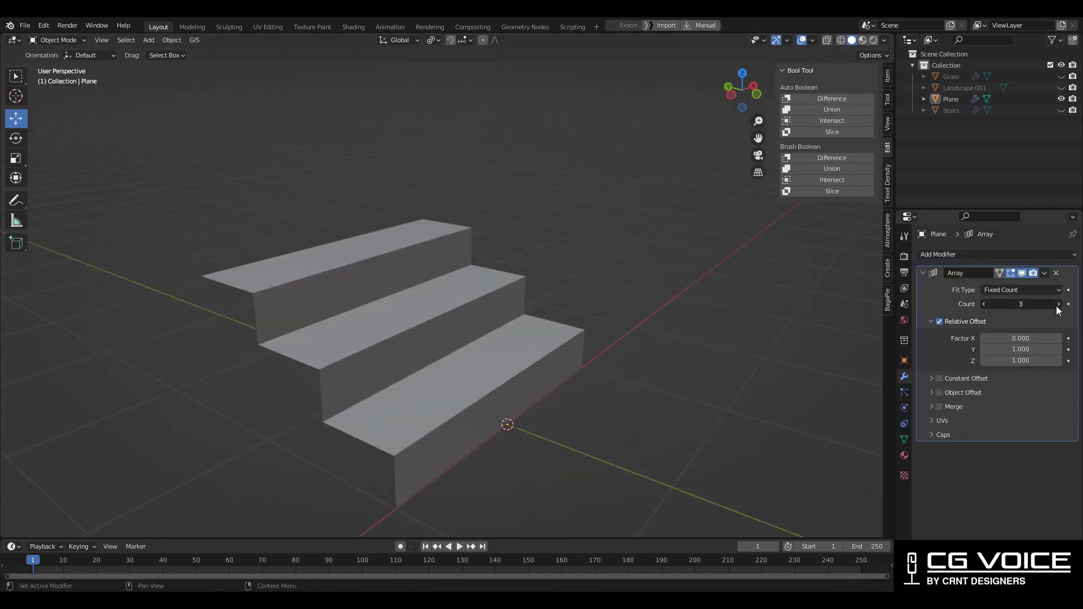
pyautogui.click(1058, 304)
pyautogui.click(939, 406)
# Step: Add a Bevel modifier with a subtle 0.011 m width to the stairs
pyautogui.click(996, 254)
pyautogui.click(846, 300)
pyautogui.moveTo(564, 305); pyautogui.dragTo(666, 293, button='middle')
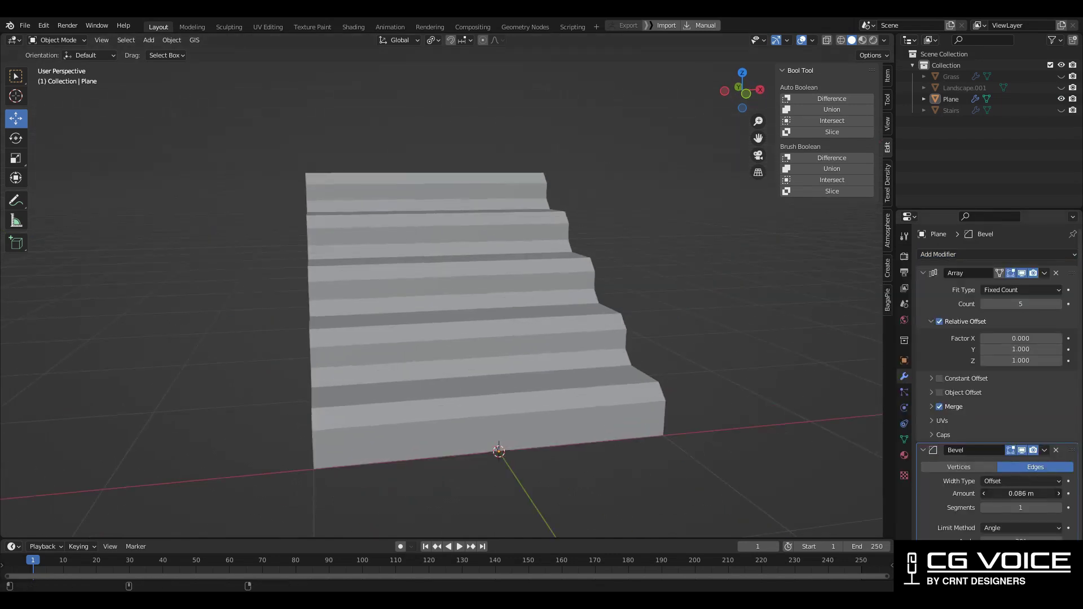
pyautogui.moveTo(1020, 494); pyautogui.dragTo(993, 493)
pyautogui.scroll(-2, 665, 291)
pyautogui.moveTo(665, 292); pyautogui.dragTo(640, 252, button='middle')
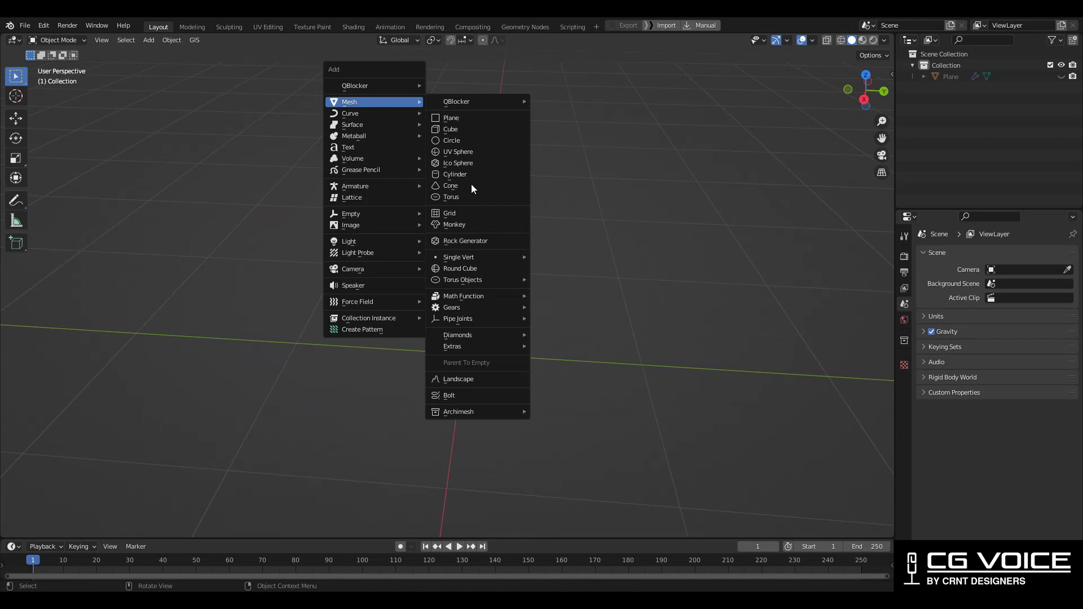
# Step: Add a Landscape terrain mesh and switch to Sculpt Mode
pyautogui.click(468, 362)
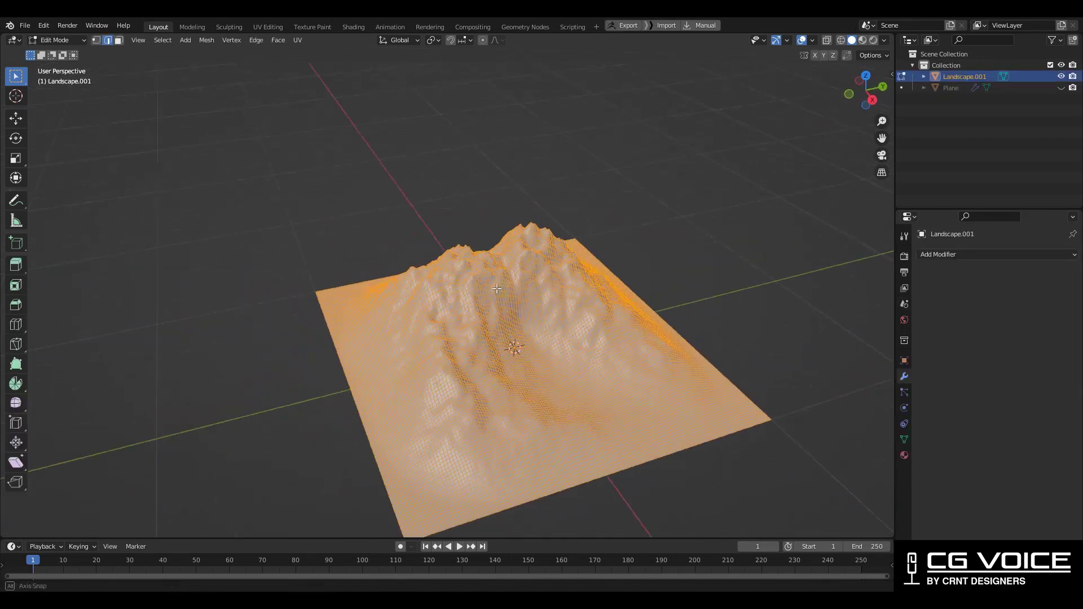
pyautogui.press('Tab')
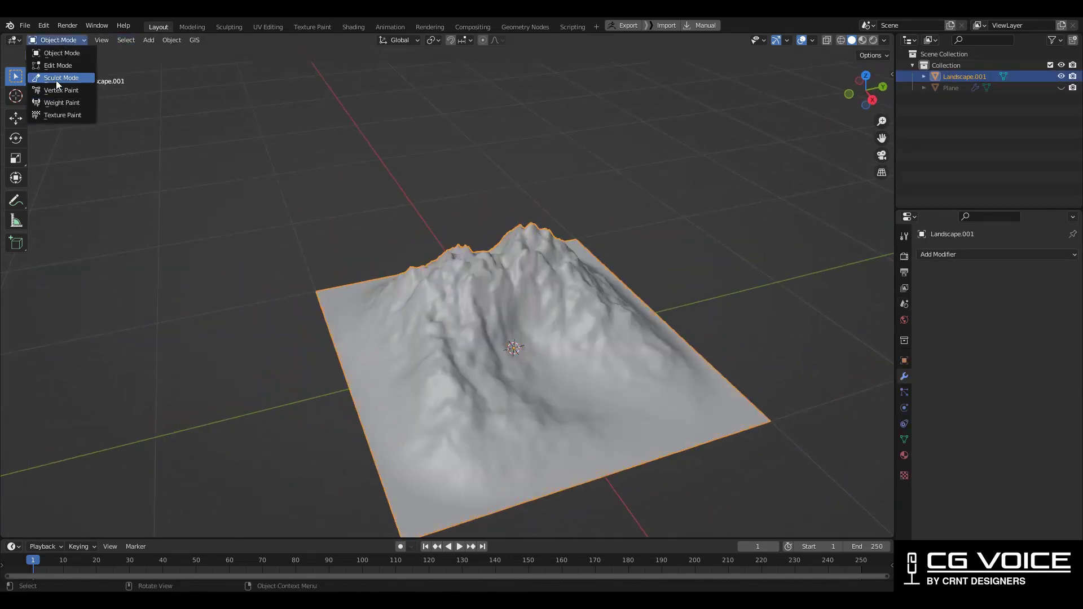
pyautogui.click(56, 78)
pyautogui.scroll(-3, 479, 293)
pyautogui.scroll(1, 479, 294)
# Step: Pull the terrain up into a single tall peak with Elastic Deform
pyautogui.moveTo(478, 290); pyautogui.dragTo(477, 242)
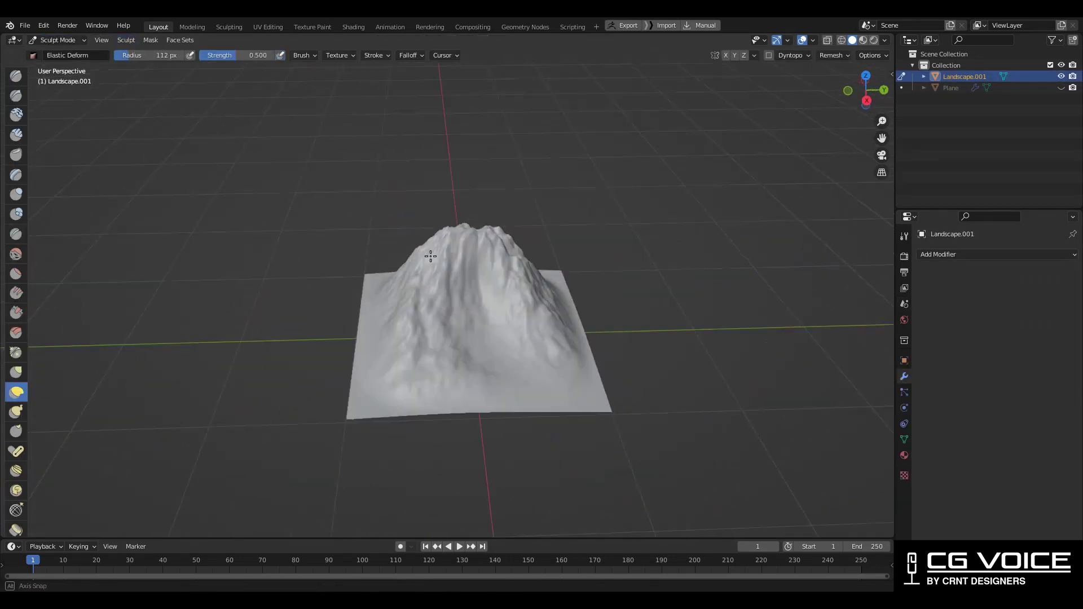
pyautogui.moveTo(476, 243)
pyautogui.mouseDown(button='middle')
pyautogui.moveTo(615, 340)
pyautogui.moveTo(457, 246)
pyautogui.moveTo(339, 239)
pyautogui.mouseUp(button='middle')
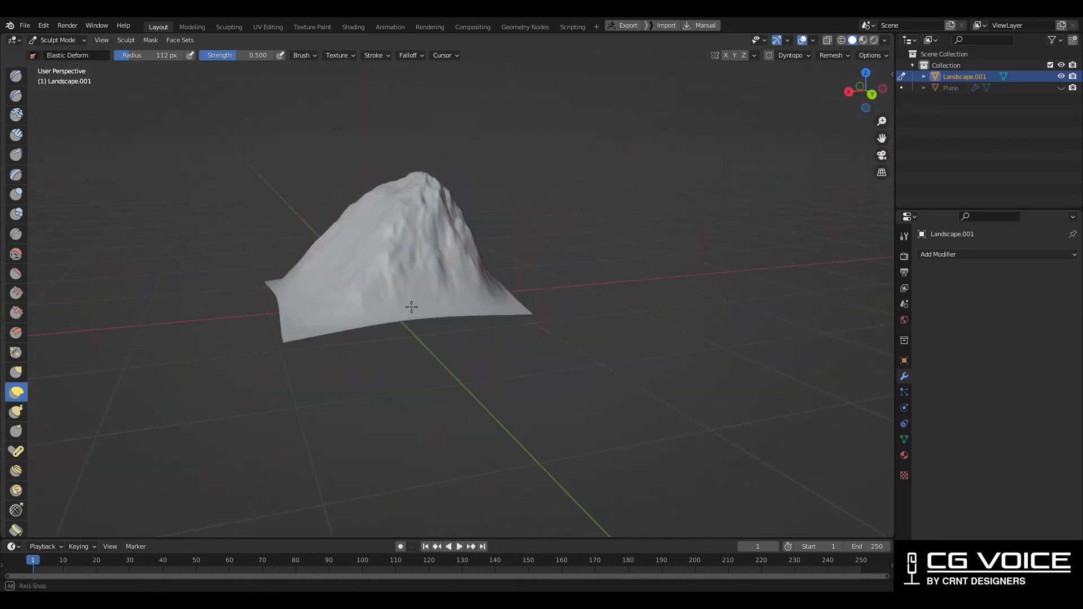
pyautogui.moveTo(411, 307)
pyautogui.mouseDown(button='middle')
pyautogui.moveTo(375, 270)
pyautogui.moveTo(503, 185)
pyautogui.moveTo(429, 237)
pyautogui.moveTo(422, 178)
pyautogui.mouseUp(button='middle')
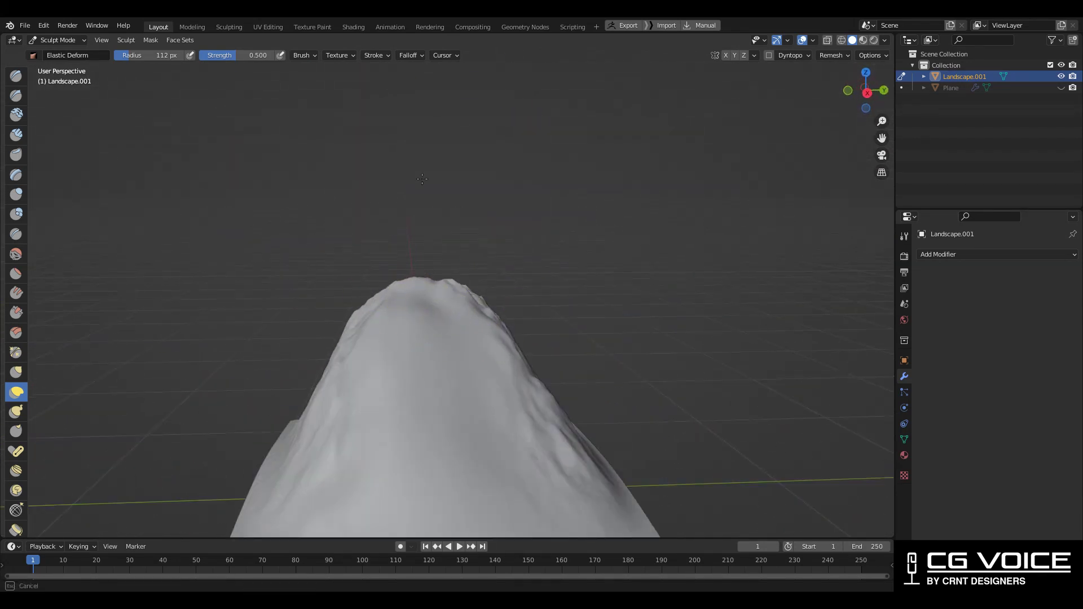
pyautogui.moveTo(497, 197)
pyautogui.keyDown('ctrl'); pyautogui.mouseDown(button='middle')
pyautogui.moveTo(657, 302)
pyautogui.moveTo(442, 326)
pyautogui.mouseUp(button='middle'); pyautogui.keyUp('ctrl')
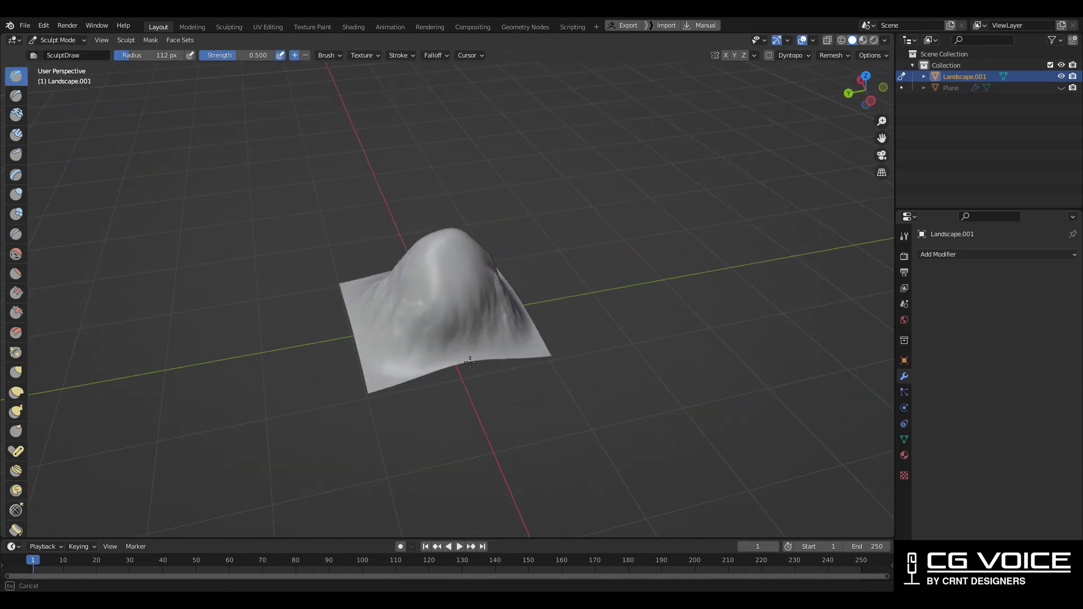
pyautogui.moveTo(470, 451); pyautogui.dragTo(446, 258, button='middle')
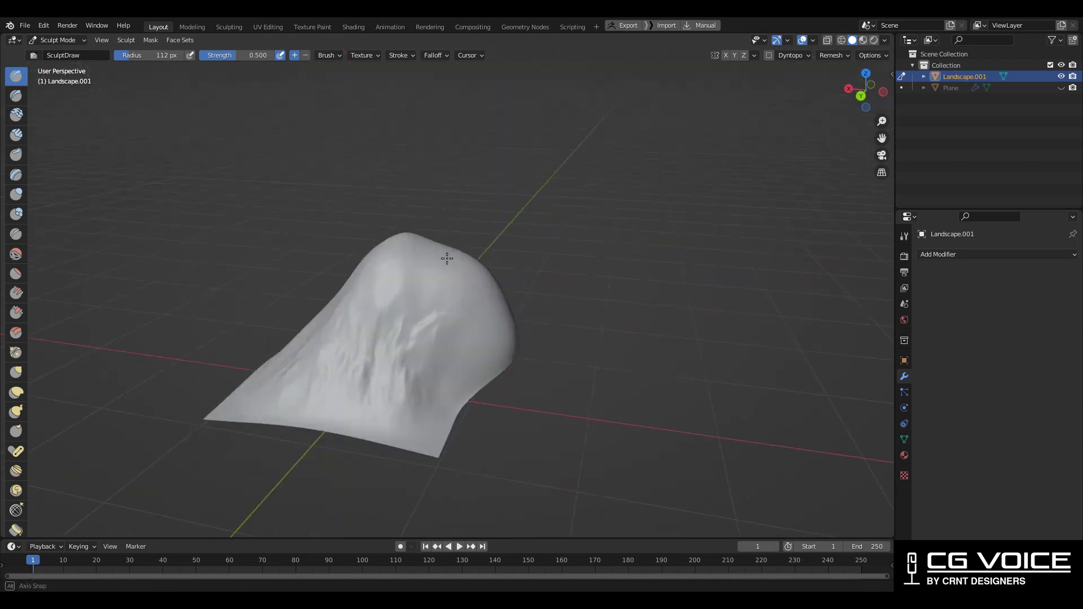
# Step: Smooth the hill with the Flatten/Contrast brush, then return to Elastic Deform
pyautogui.click(16, 273)
pyautogui.moveTo(389, 316)
pyautogui.mouseDown(button='middle')
pyautogui.moveTo(394, 247)
pyautogui.moveTo(399, 361)
pyautogui.mouseUp(button='middle')
pyautogui.moveTo(461, 210)
pyautogui.mouseDown(button='middle')
pyautogui.moveTo(473, 280)
pyautogui.moveTo(570, 249)
pyautogui.moveTo(442, 237)
pyautogui.mouseUp(button='middle')
pyautogui.hotkey('shift', 'space')
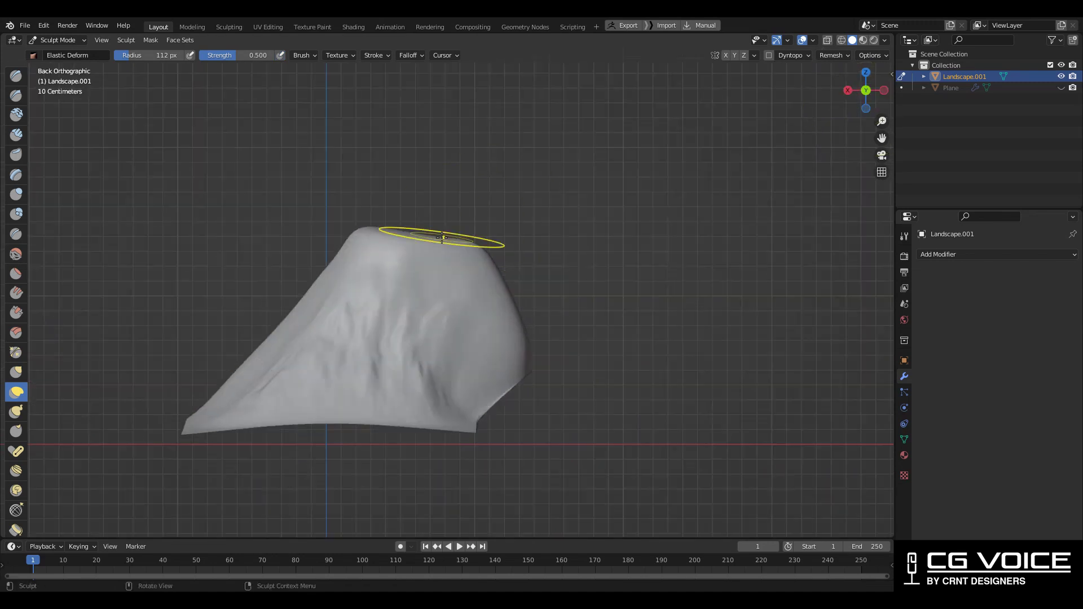
pyautogui.moveTo(488, 201); pyautogui.dragTo(452, 400, button='middle')
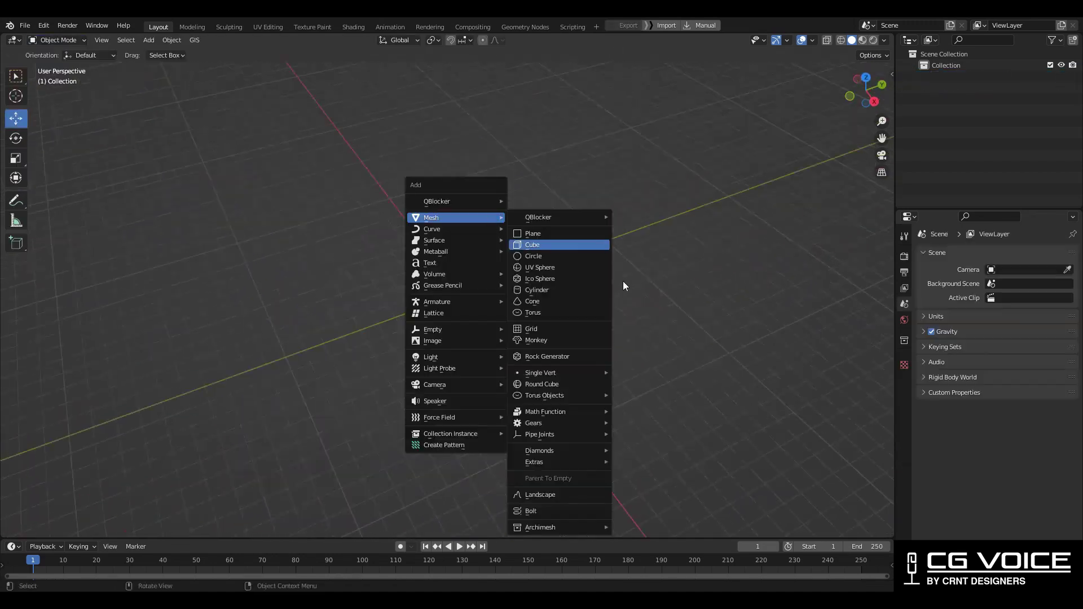
# Step: Add a cylinder and scale its X and Y to 0.1
pyautogui.click(584, 290)
pyautogui.press('KP_3')
pyautogui.press('s')
pyautogui.hotkey('shift', 'z')
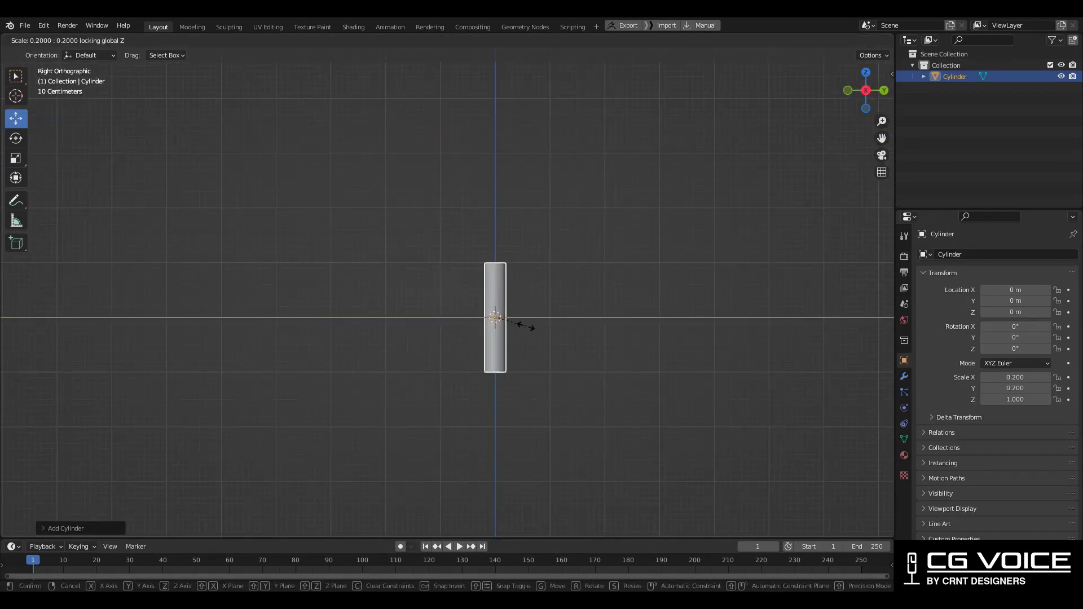
pyautogui.write('0.1')
pyautogui.press('Return')
pyautogui.scroll(3, 423, 235)
pyautogui.moveTo(423, 234)
pyautogui.mouseDown(button='middle')
pyautogui.moveTo(553, 278)
pyautogui.moveTo(498, 303)
pyautogui.moveTo(497, 368)
pyautogui.mouseUp(button='middle')
# Step: Shade the cylinder smooth
pyautogui.press('Tab')
pyautogui.press('Tab')
pyautogui.rightClick(498, 303)
pyautogui.click(499, 292)
pyautogui.moveTo(404, 227); pyautogui.dragTo(532, 178, button='middle')
pyautogui.press('Tab')
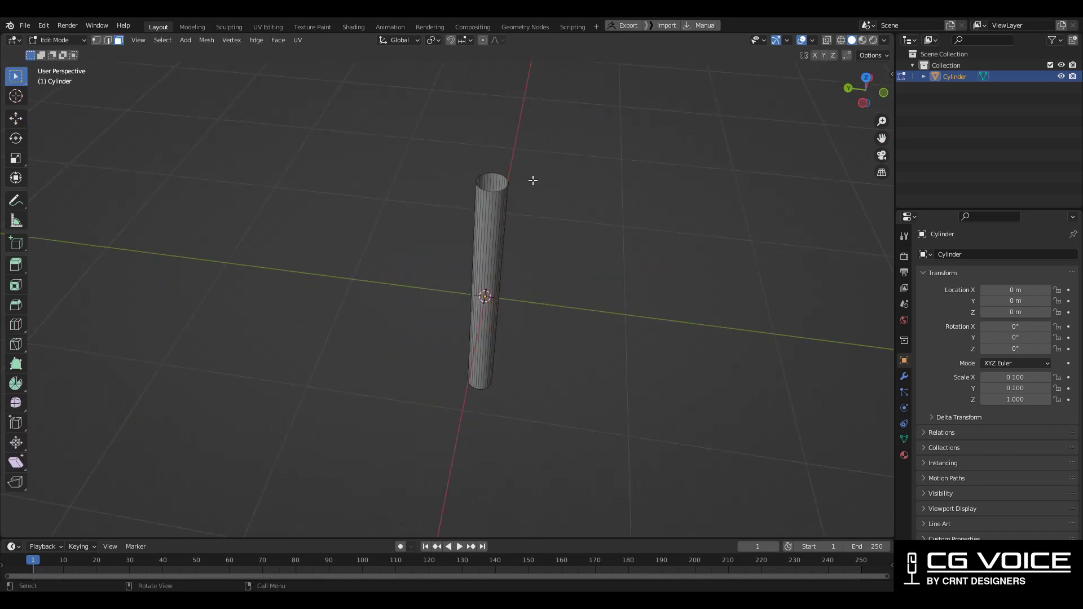
# Step: Unwrap the cylinder with Bamboo.jpg in UV Editing and add an Array modifier, Z offset 1
pyautogui.press('KP_7')
pyautogui.moveTo(447, 326); pyautogui.dragTo(447, 331, button='middle')
pyautogui.click(268, 27)
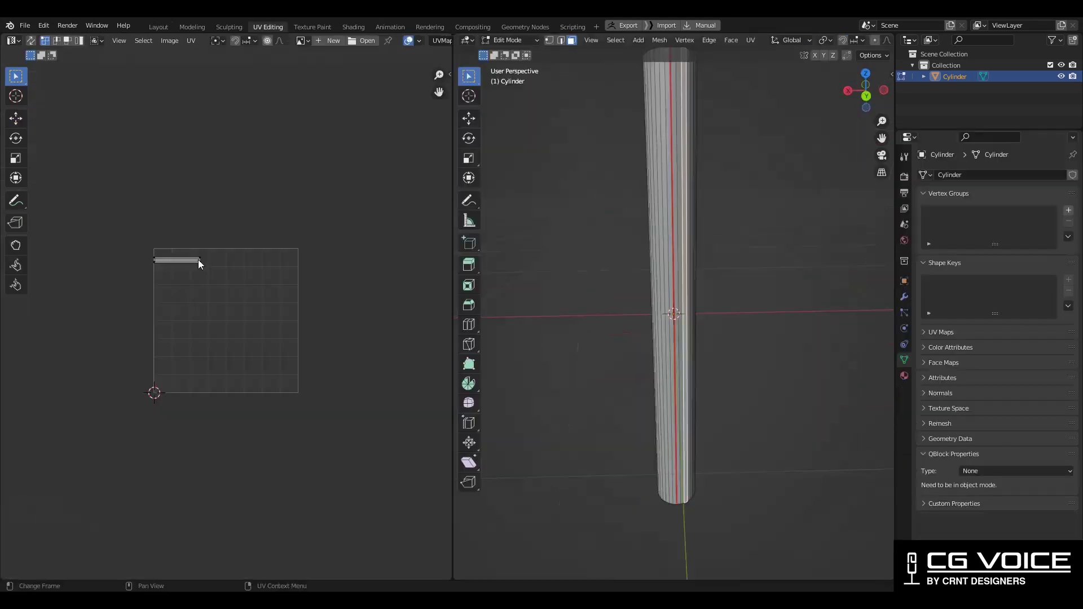
pyautogui.press('a')
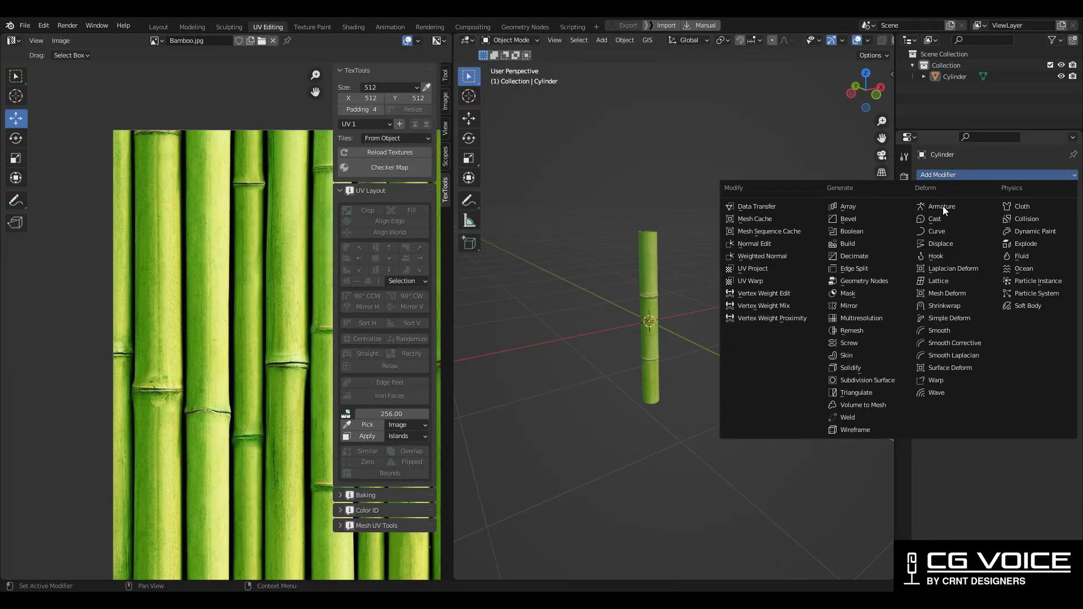
pyautogui.click(848, 207)
pyautogui.moveTo(660, 294); pyautogui.dragTo(641, 297, button='middle')
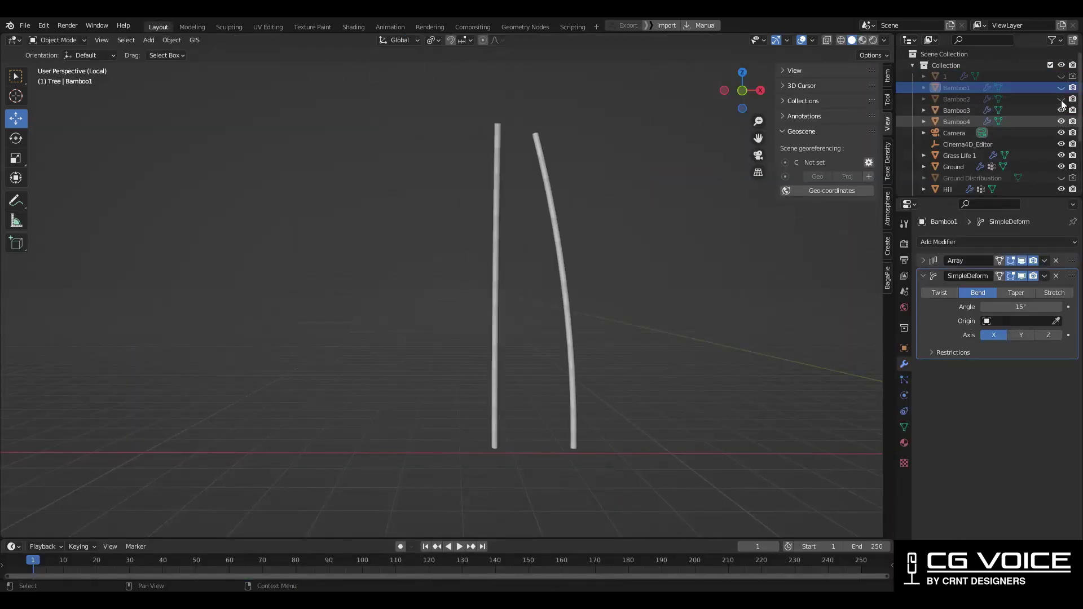
# Step: Orbit the prepared bamboo scene and select one of the bamboo stems
pyautogui.moveTo(536, 312)
pyautogui.mouseDown(button='middle')
pyautogui.moveTo(672, 302)
pyautogui.moveTo(582, 299)
pyautogui.moveTo(535, 312)
pyautogui.moveTo(364, 294)
pyautogui.moveTo(533, 293)
pyautogui.mouseUp(button='middle')
pyautogui.click(364, 295)
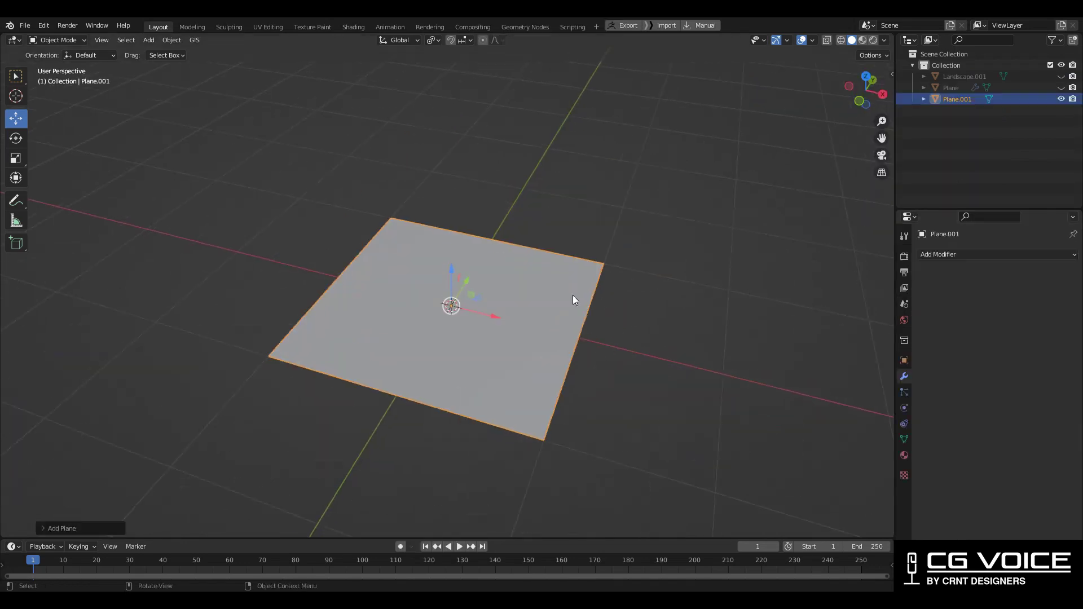
# Step: Narrow the plane's top and bottom edges into a thin leaf blade
pyautogui.press('Tab')
pyautogui.press('KP_7')
pyautogui.moveTo(773, 164); pyautogui.dragTo(136, 218)
pyautogui.press('s')
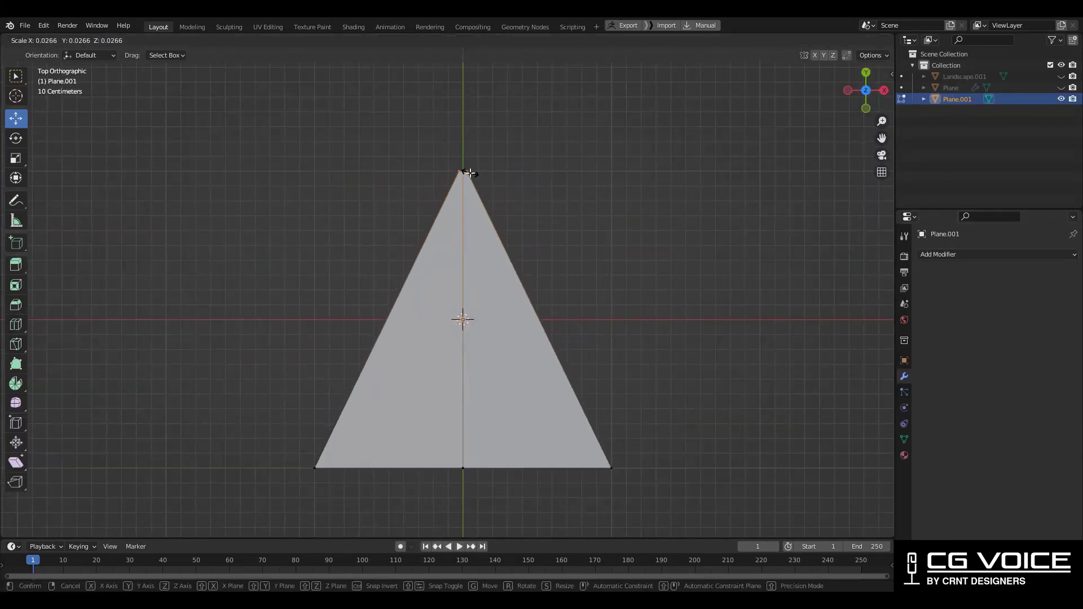
pyautogui.click(470, 173)
pyautogui.moveTo(754, 351); pyautogui.dragTo(142, 526)
pyautogui.press('s')
# Step: Rotate the blade -90° from the side view and bevel its edge
pyautogui.press('Tab')
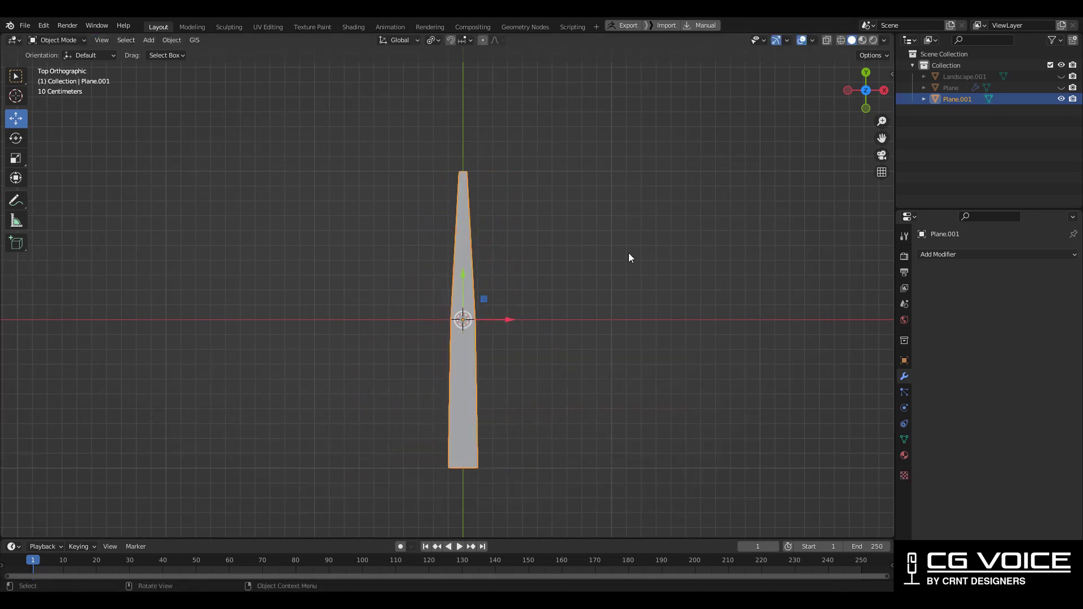
pyautogui.press('KP_3')
pyautogui.click(472, 201)
pyautogui.press('Tab')
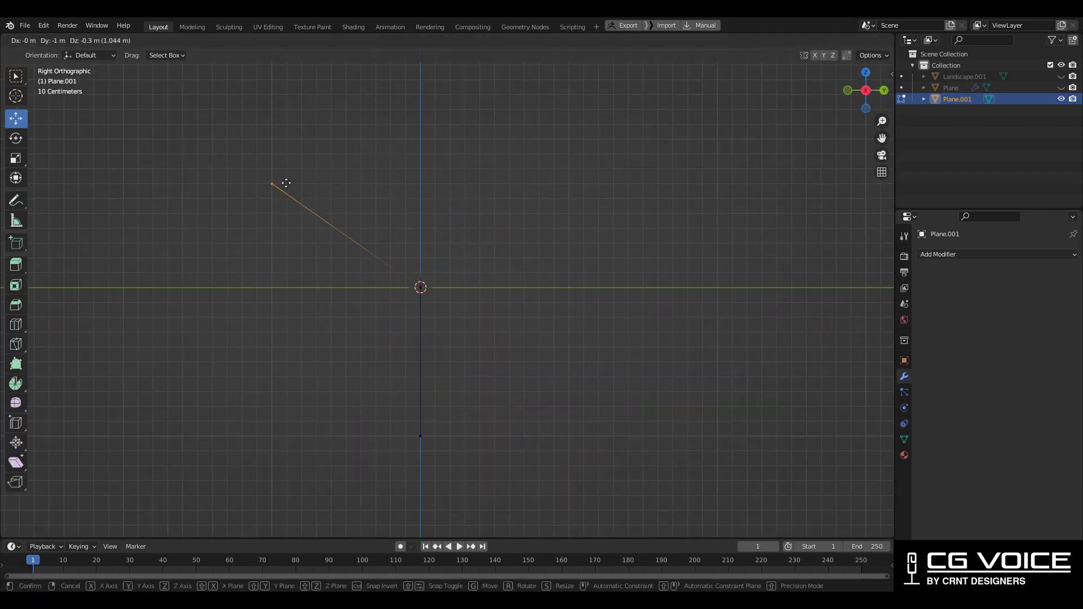
pyautogui.press('2')
pyautogui.moveTo(422, 289); pyautogui.dragTo(402, 297, button='middle')
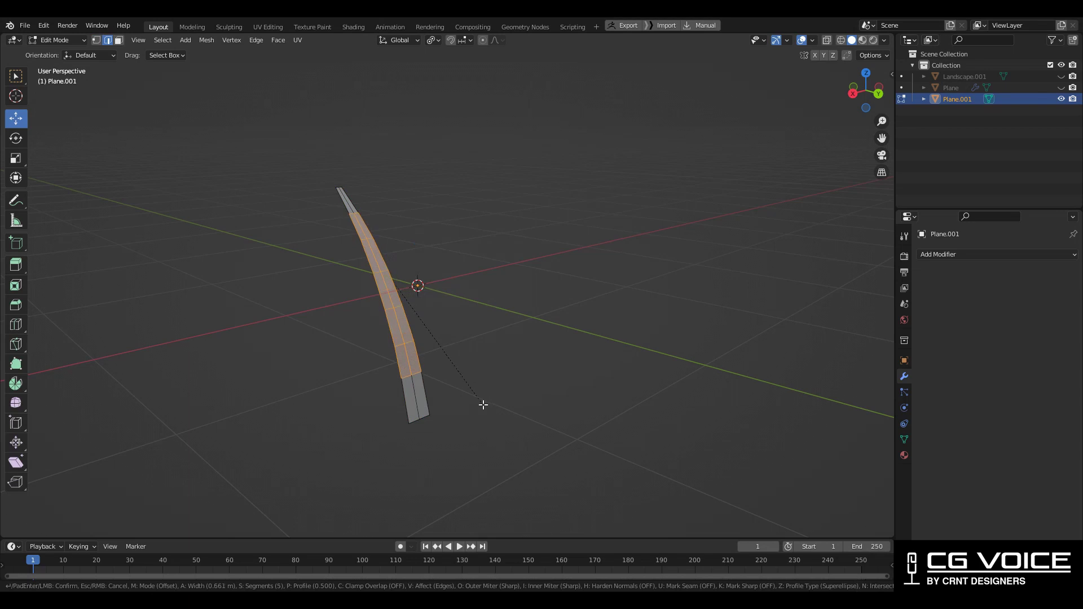
pyautogui.click(483, 405)
# Step: Add level-2 Subdivision smoothing to the blade with Ctrl+2
pyautogui.press('Tab')
pyautogui.press('Tab')
pyautogui.press('KP_7')
pyautogui.hotkey('ctrl', '2')
pyautogui.press('Tab')
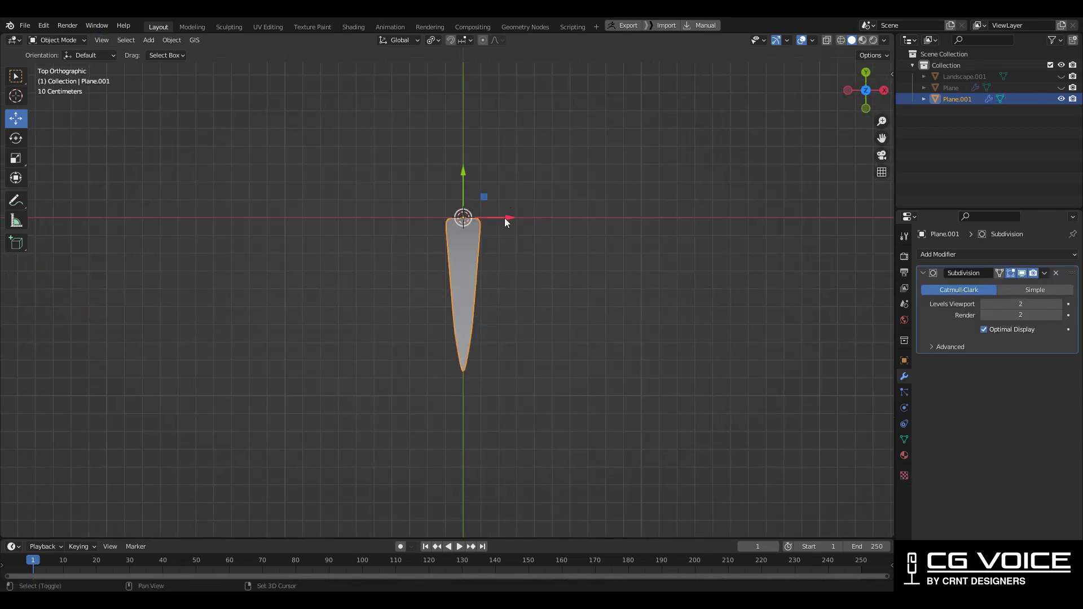
# Step: Make a rotated copy of the blade and select both blades
pyautogui.hotkey('shift', 'd')
pyautogui.press('r')
pyautogui.click(507, 310)
pyautogui.press('a')
pyautogui.keyDown('shift'); pyautogui.moveTo(507, 310); pyautogui.dragTo(462, 393, button='middle'); pyautogui.keyUp('shift')
# Step: Duplicate the blades rotated 180° into eight, bending the leaves outward at -70°
pyautogui.hotkey('shift', 'd')
pyautogui.press('r')
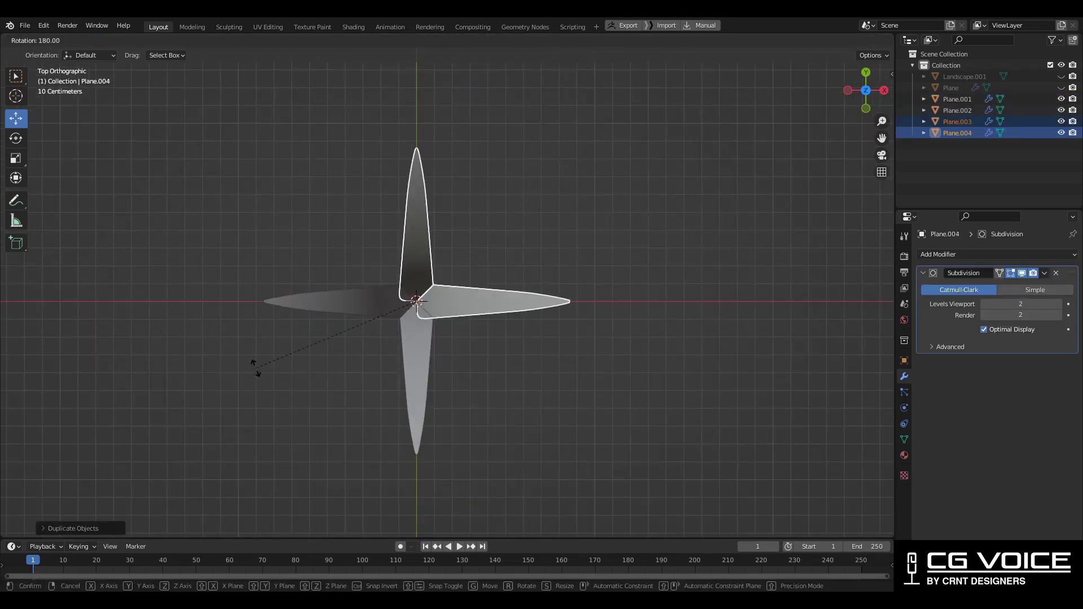
pyautogui.click(255, 368)
pyautogui.hotkey('shift', 'd')
pyautogui.press('r')
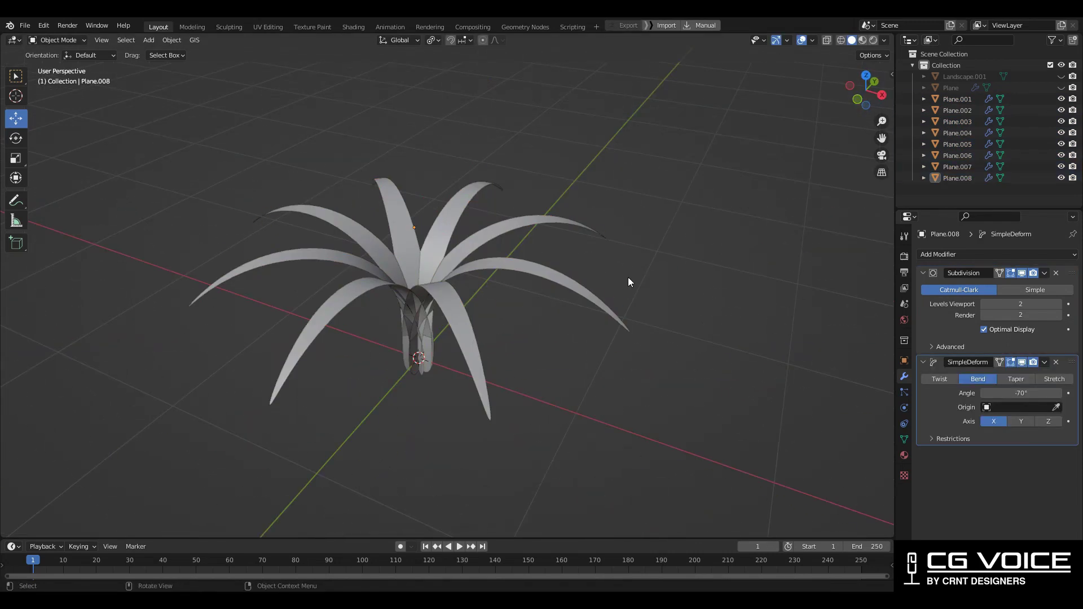
pyautogui.moveTo(628, 276); pyautogui.dragTo(511, 251, button='middle')
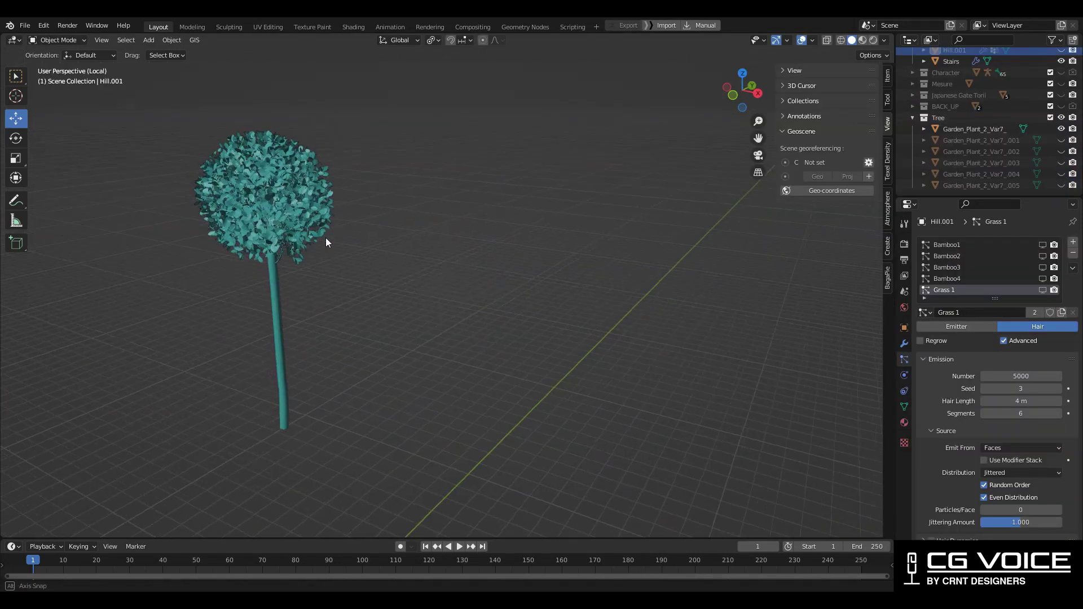
# Step: Make Garden_Plant_2_Var7 copies .005 through .001 visible in the Outliner
pyautogui.moveTo(326, 238); pyautogui.dragTo(354, 248, button='middle')
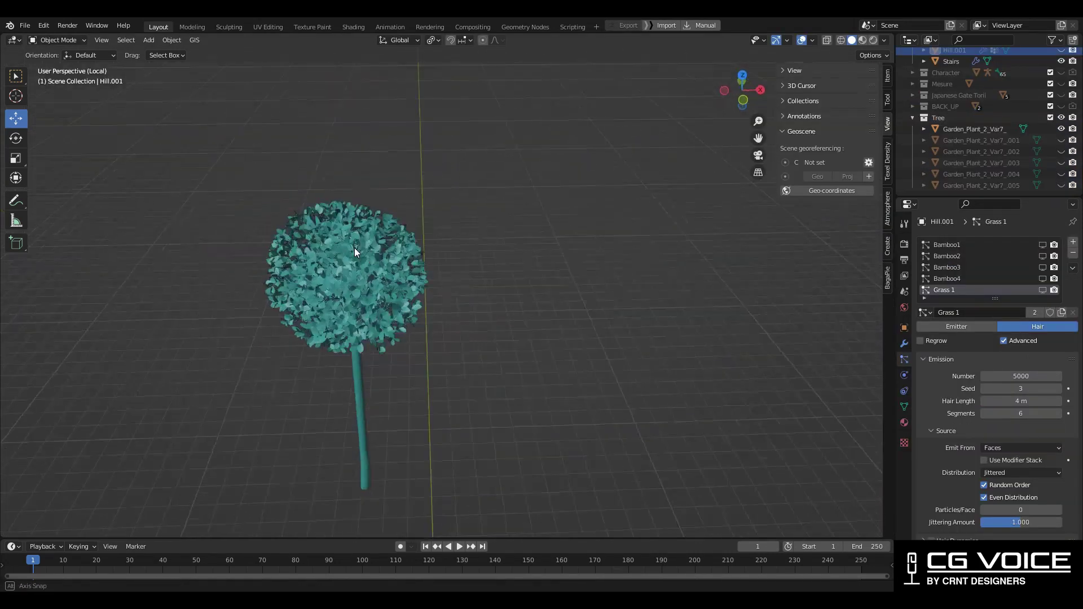
pyautogui.click(1061, 185)
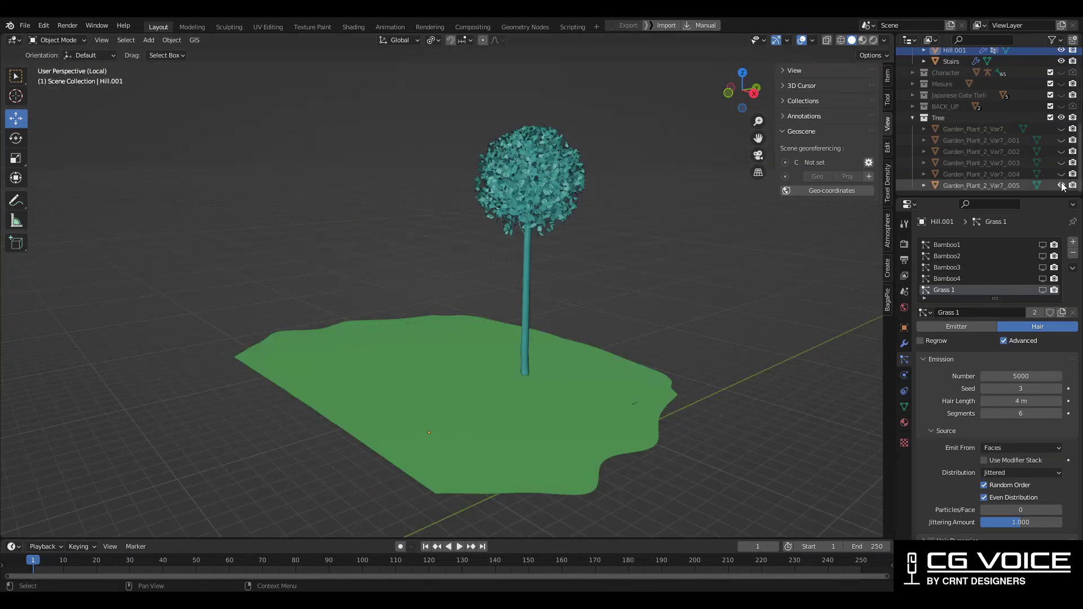
pyautogui.click(1061, 174)
pyautogui.click(1061, 162)
pyautogui.click(1061, 151)
pyautogui.click(1061, 140)
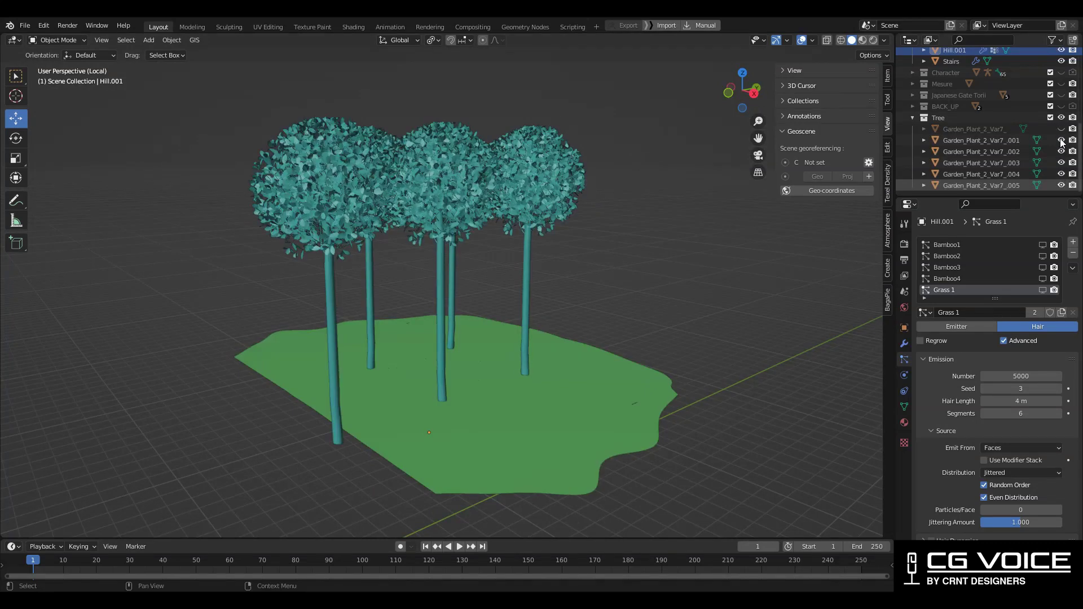
pyautogui.moveTo(427, 336); pyautogui.dragTo(519, 346, button='middle')
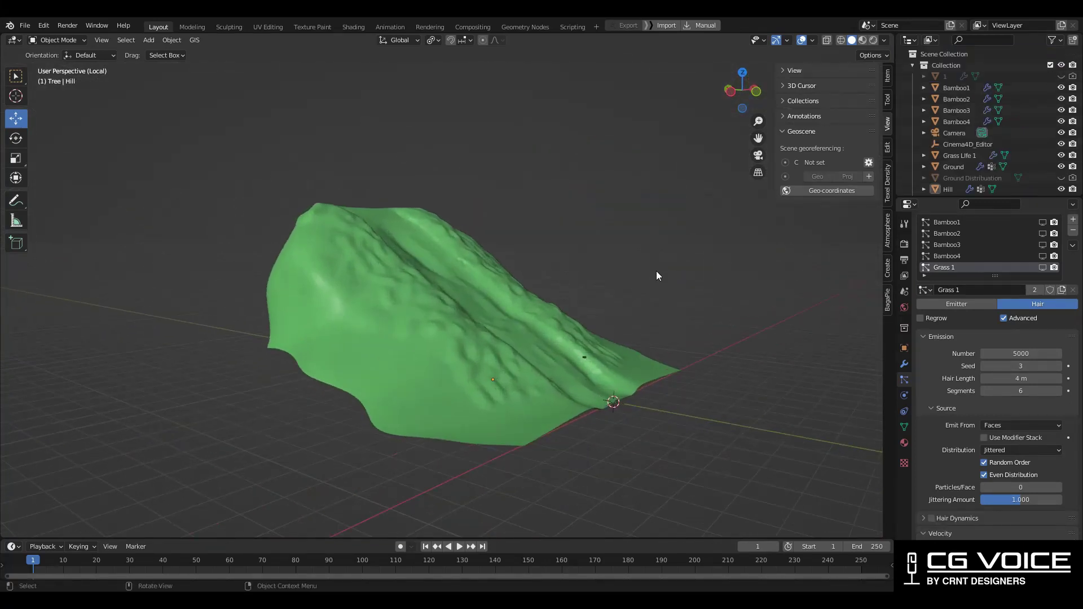
# Step: Enable viewport display of the Bamboo1–Bamboo4 hair systems on the hill
pyautogui.scroll(4, 655, 271)
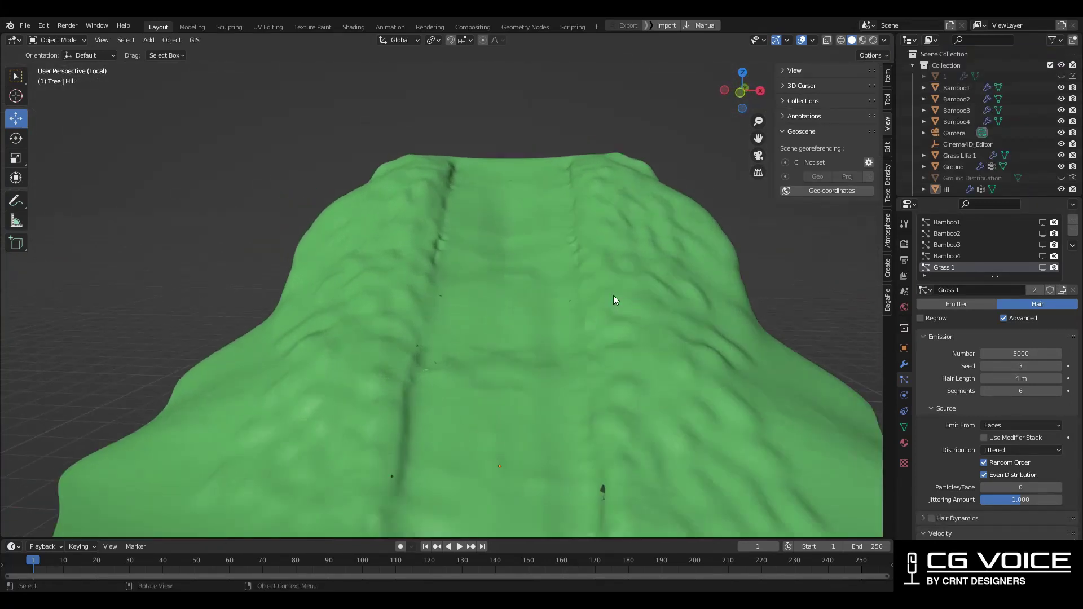
pyautogui.scroll(-3, 614, 296)
pyautogui.keyDown('shift'); pyautogui.moveTo(640, 324); pyautogui.dragTo(632, 301, button='middle'); pyautogui.keyUp('shift')
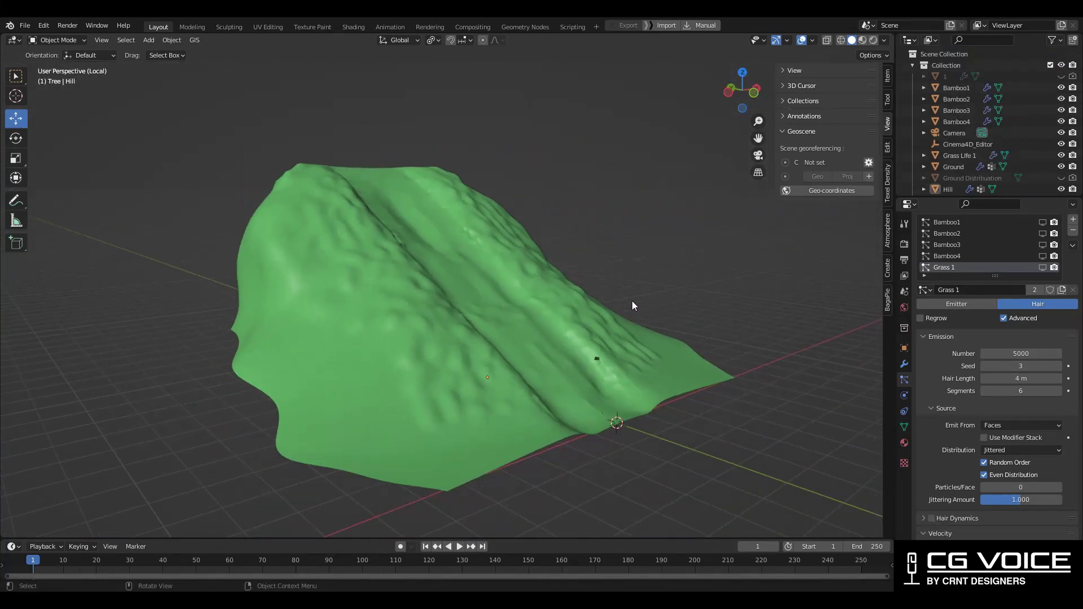
pyautogui.click(1042, 222)
pyautogui.click(1042, 234)
pyautogui.click(1042, 244)
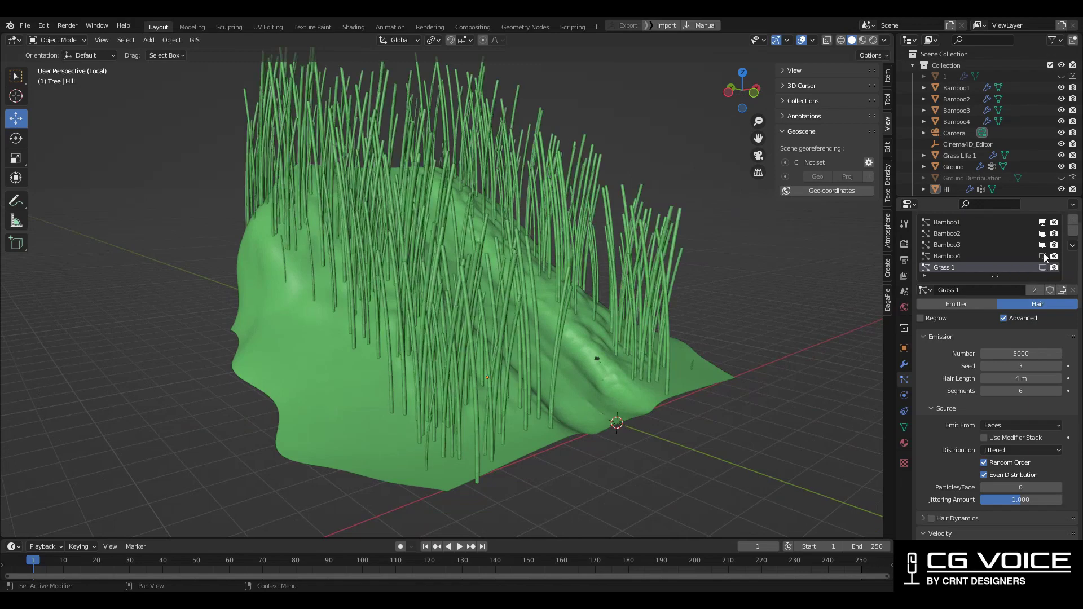
pyautogui.click(1042, 256)
# Step: Inspect the bamboo coverage and the density weight paint on the hill
pyautogui.moveTo(664, 258)
pyautogui.mouseDown(button='middle')
pyautogui.moveTo(487, 258)
pyautogui.moveTo(604, 289)
pyautogui.mouseUp(button='middle')
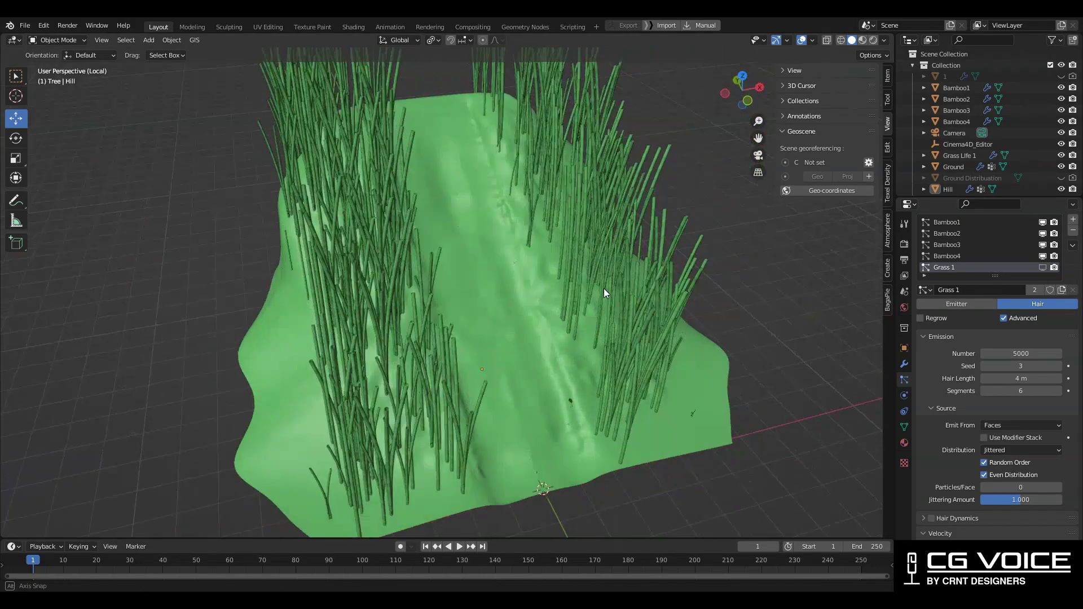
pyautogui.scroll(-4, 603, 289)
pyautogui.moveTo(550, 352); pyautogui.dragTo(532, 266, button='middle')
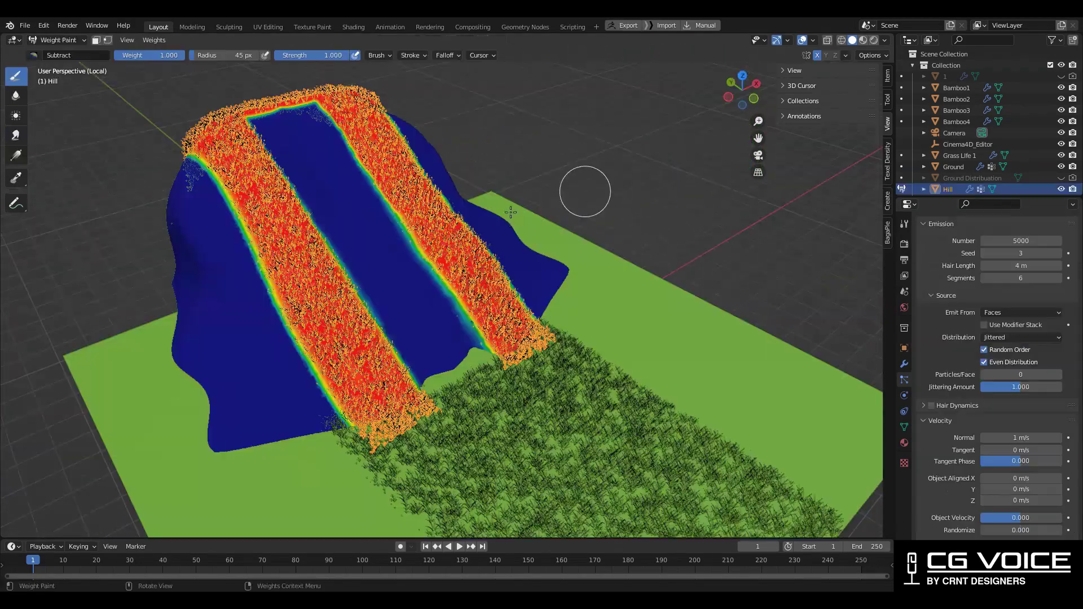
pyautogui.moveTo(511, 212); pyautogui.dragTo(471, 217, button='middle')
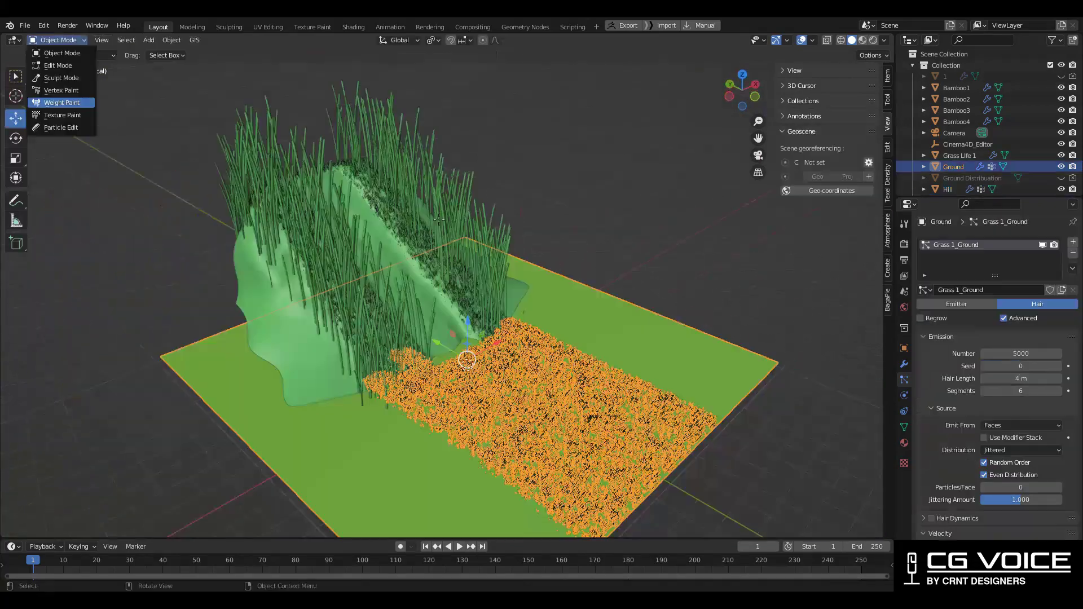
pyautogui.moveTo(466, 357)
pyautogui.mouseDown(button='middle')
pyautogui.moveTo(468, 209)
pyautogui.moveTo(428, 225)
pyautogui.mouseUp(button='middle')
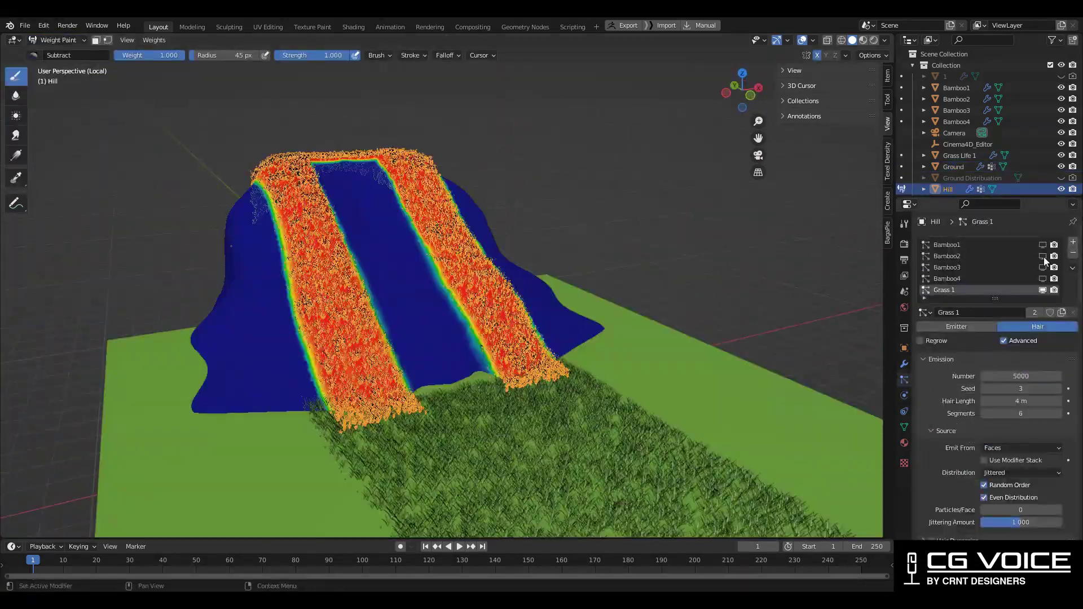
# Step: Show all Bamboo hair plus the Grass 1 hair system on the hill
pyautogui.moveTo(1043, 260); pyautogui.dragTo(1044, 273)
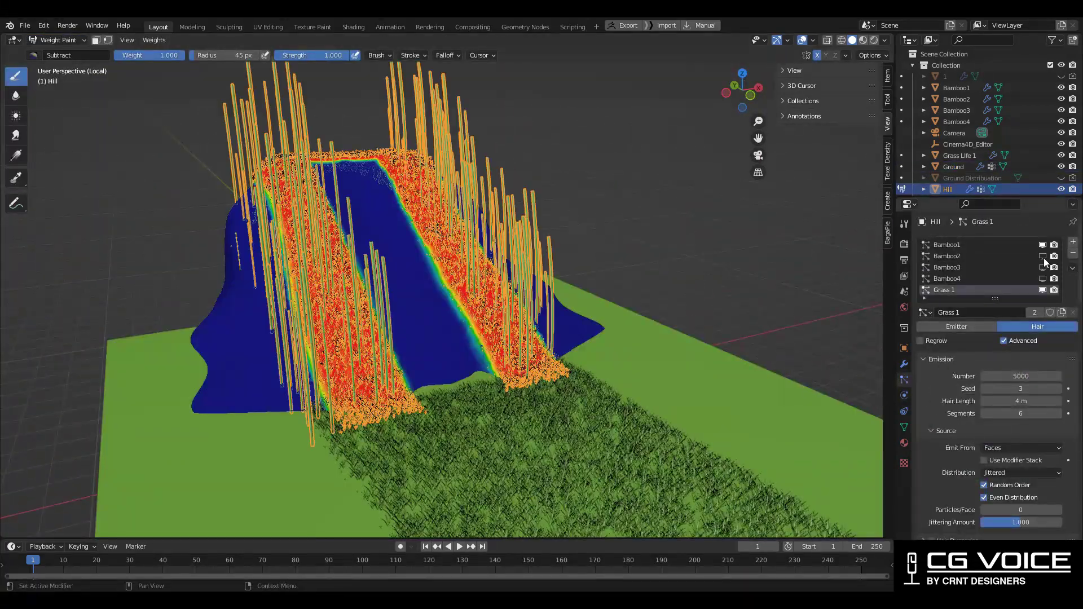
pyautogui.moveTo(626, 252); pyautogui.dragTo(530, 256, button='middle')
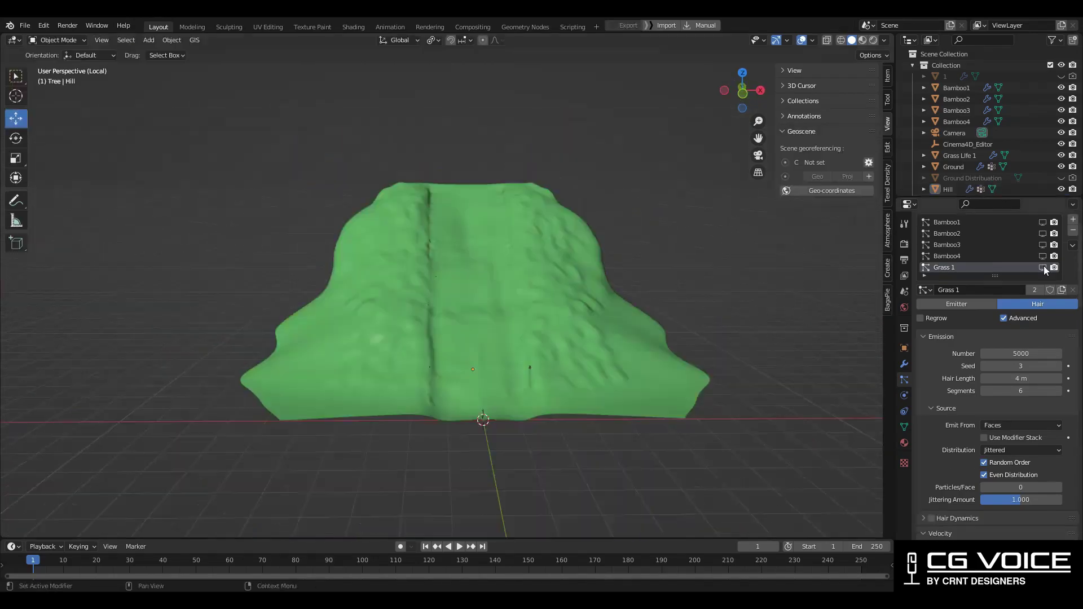
pyautogui.click(1043, 268)
pyautogui.moveTo(549, 244); pyautogui.dragTo(53, 273, button='middle')
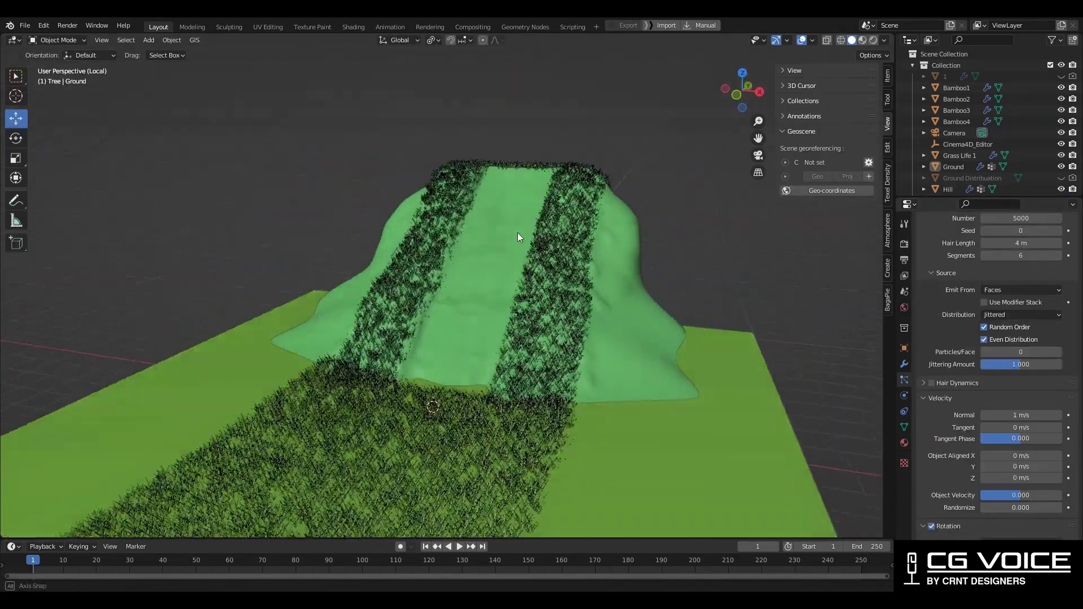
pyautogui.moveTo(516, 233); pyautogui.dragTo(620, 236, button='middle')
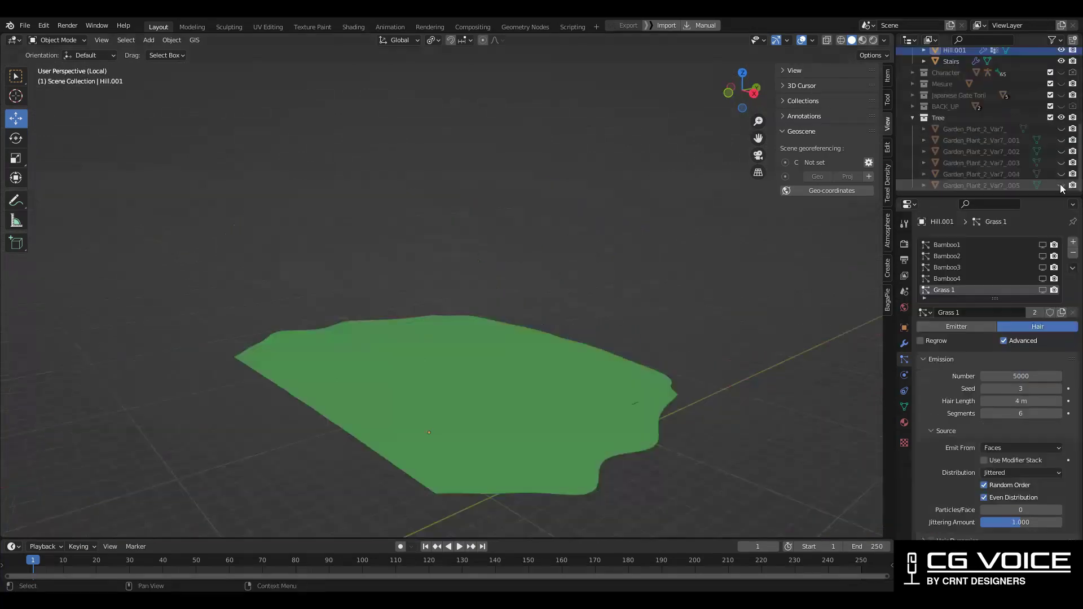
# Step: Unhide all the Garden_Plant tree copies at once
pyautogui.moveTo(1060, 185); pyautogui.dragTo(1062, 137)
pyautogui.moveTo(400, 338); pyautogui.dragTo(596, 330, button='middle')
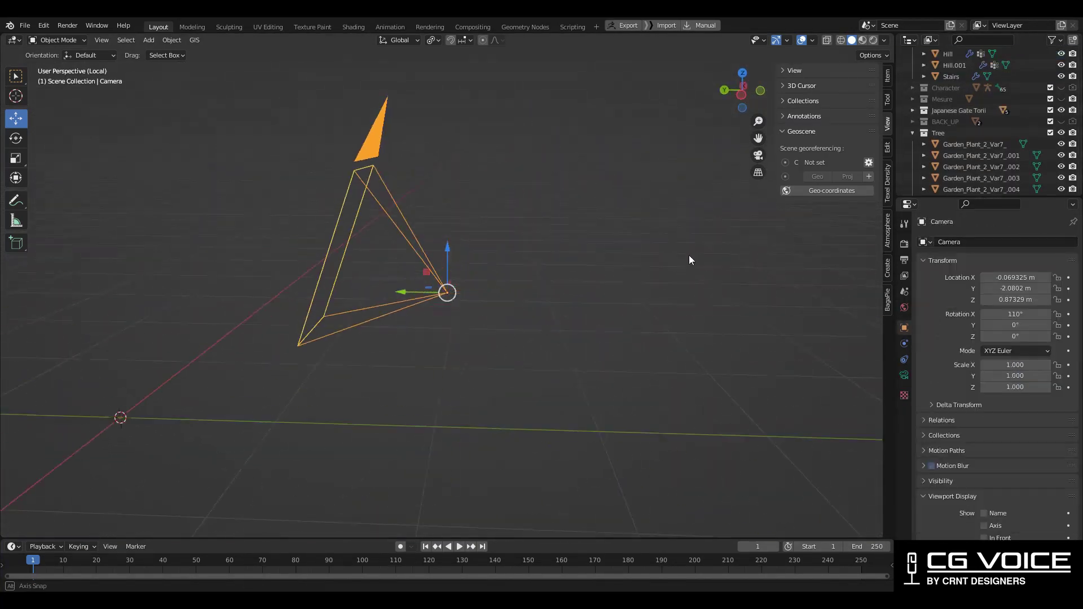
pyautogui.moveTo(689, 259); pyautogui.dragTo(550, 324, button='middle')
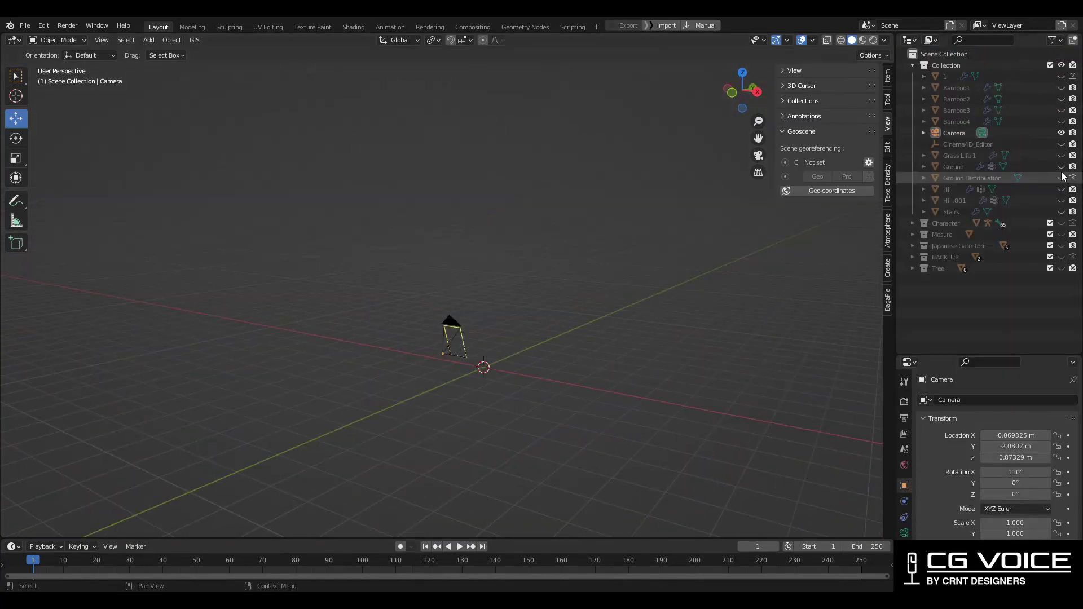
# Step: Show Ground, Hill, Hill.001, Stairs and the Tree collection, then view through the camera
pyautogui.click(1061, 167)
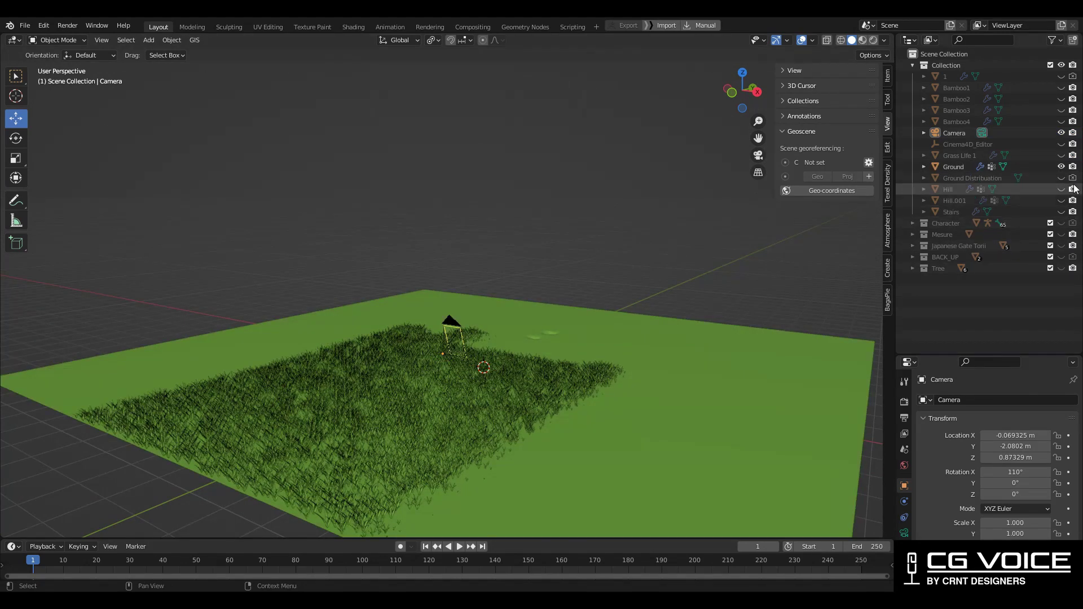
pyautogui.moveTo(1061, 189); pyautogui.dragTo(1061, 195)
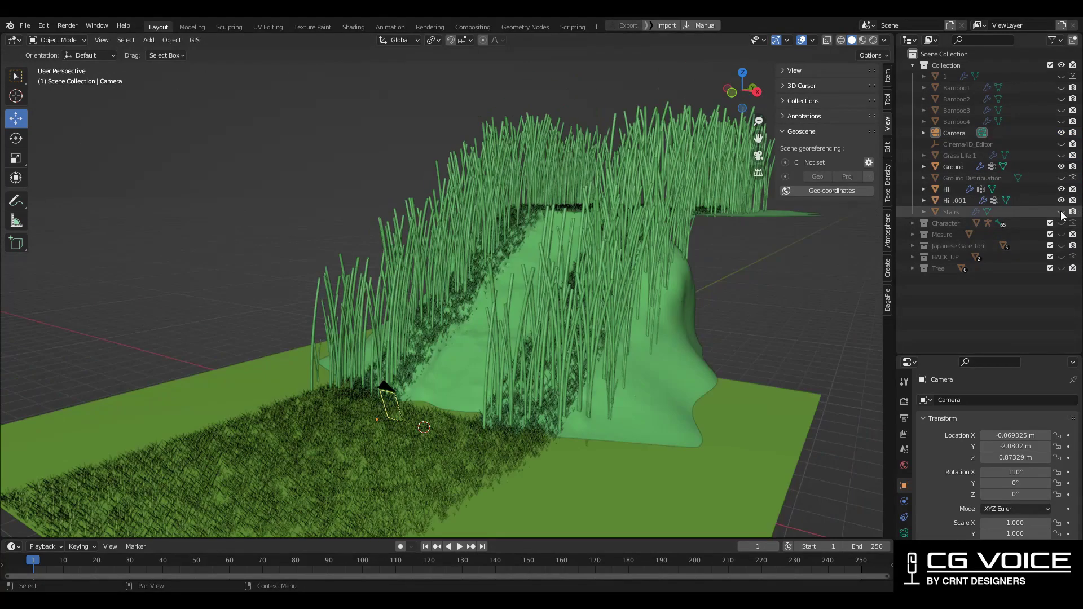
pyautogui.click(1061, 269)
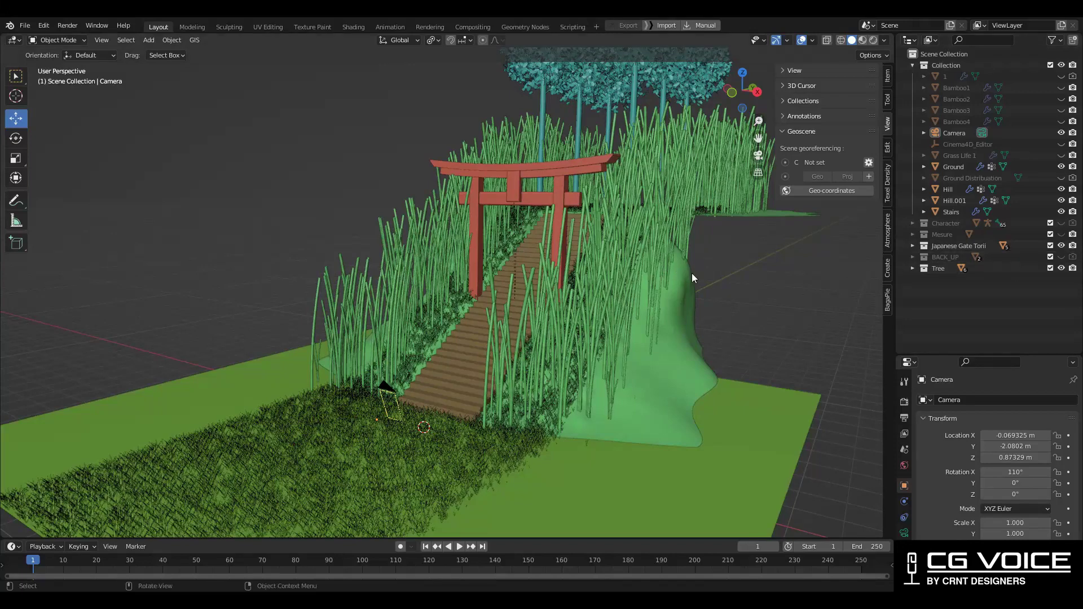
pyautogui.moveTo(691, 273); pyautogui.dragTo(801, 266, button='middle')
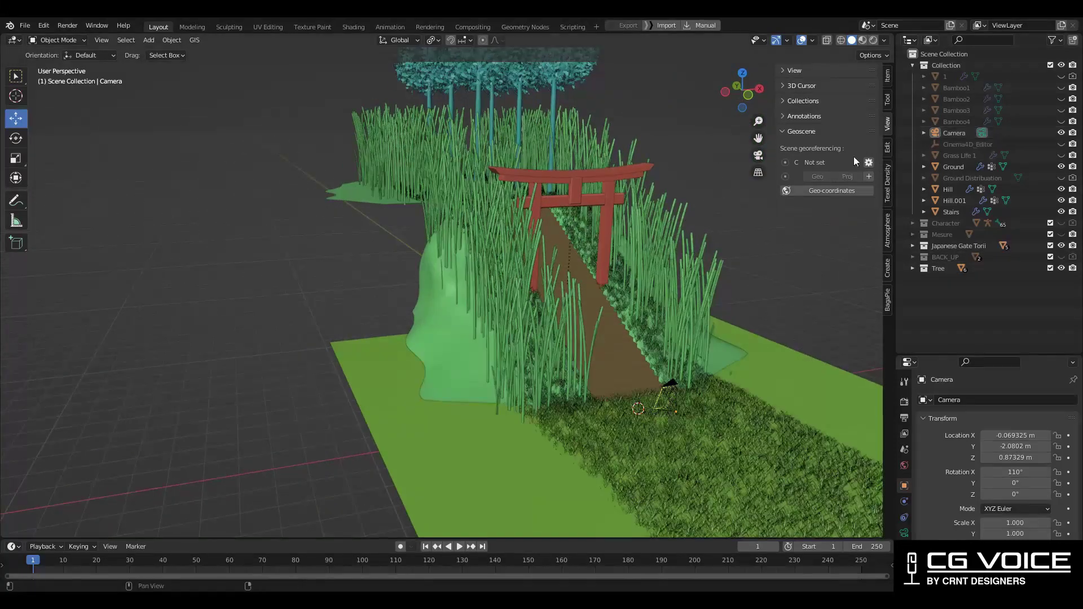
pyautogui.click(758, 154)
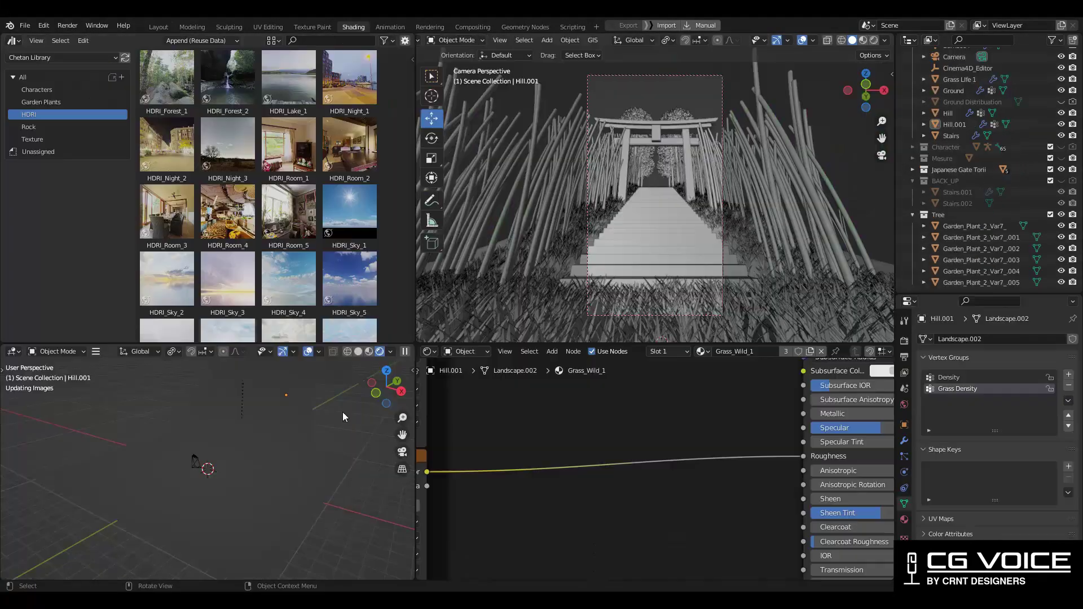
# Step: Switch the viewport to Rendered shading and show the World shader nodes
pyautogui.press('z')
pyautogui.click(684, 97)
pyautogui.scroll(-2, 397, 286)
pyautogui.click(464, 351)
pyautogui.click(463, 364)
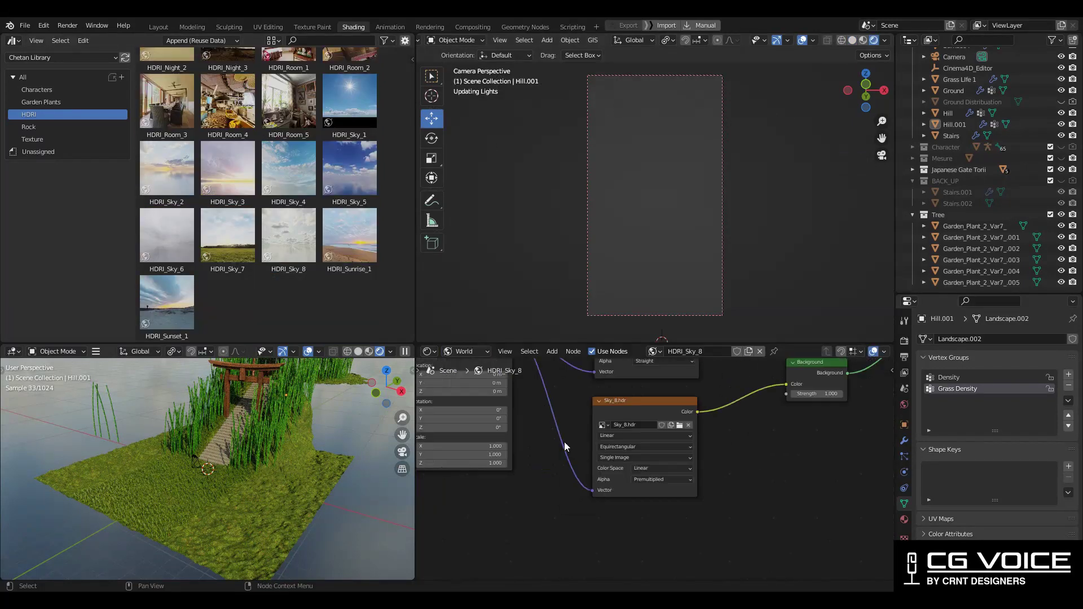
pyautogui.scroll(1, 265, 158)
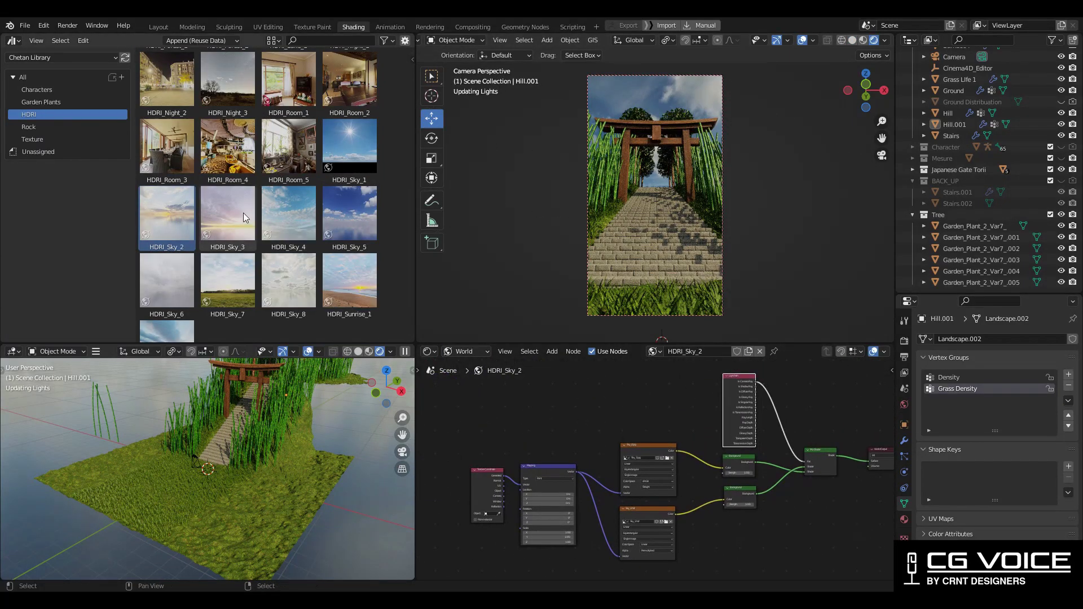
# Step: Try several HDRI skies from the Asset Browser, settling on HDRI_Sky_7 as world lighting
pyautogui.moveTo(243, 216); pyautogui.dragTo(677, 93)
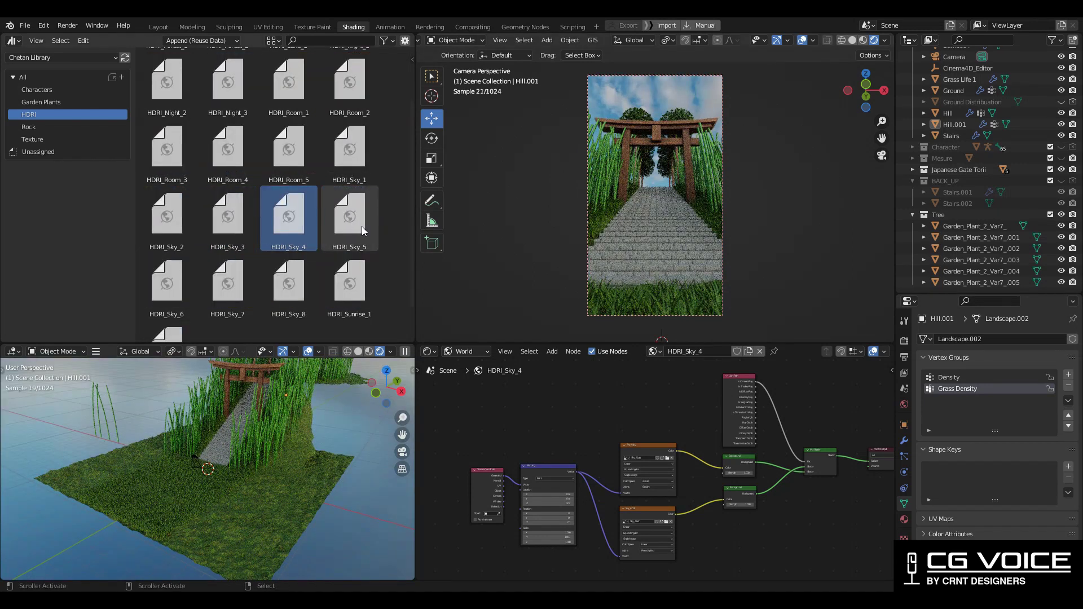
pyautogui.scroll(-2, 299, 232)
pyautogui.moveTo(169, 231); pyautogui.dragTo(581, 170)
pyautogui.moveTo(229, 239); pyautogui.dragTo(482, 216)
# Step: Inspect the HDRI-lit scene, then preview the camera view in Rendered shading
pyautogui.moveTo(340, 435); pyautogui.dragTo(354, 414, button='middle')
pyautogui.click(881, 155)
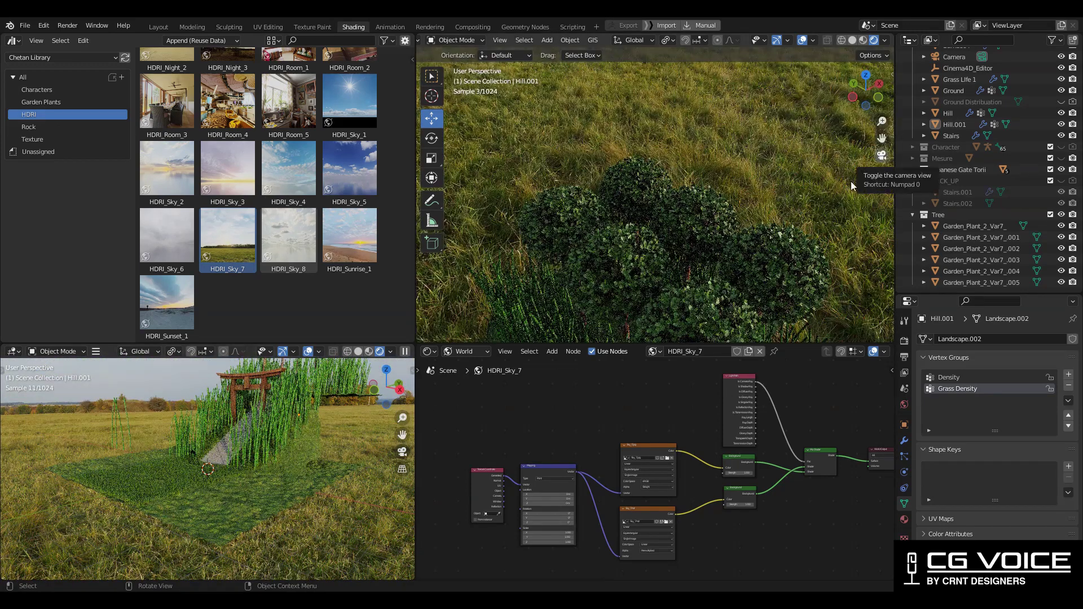
pyautogui.click(881, 155)
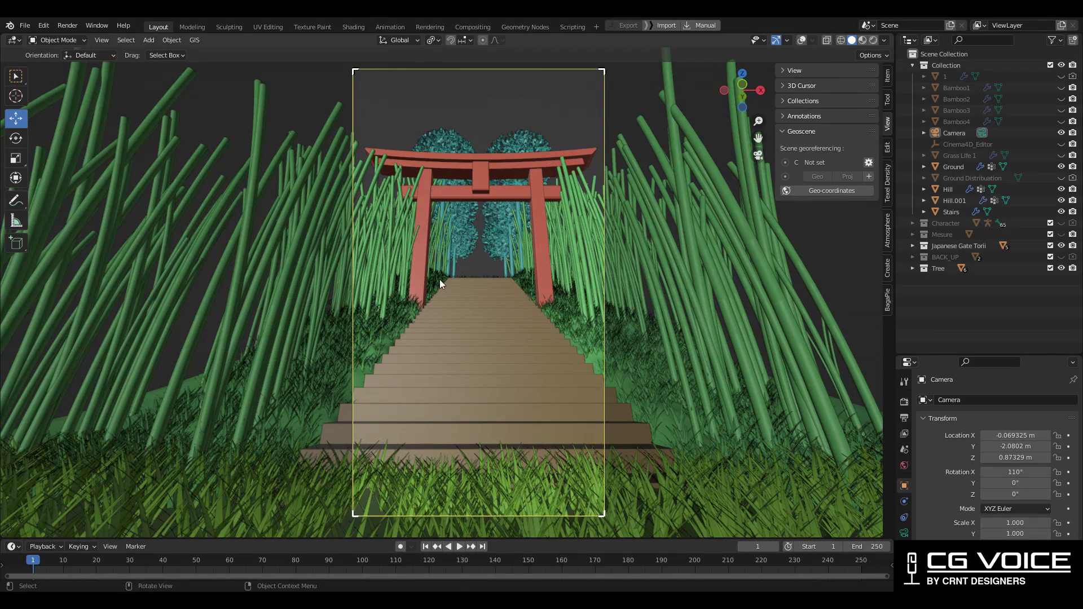
pyautogui.hotkey('shift', 'z')
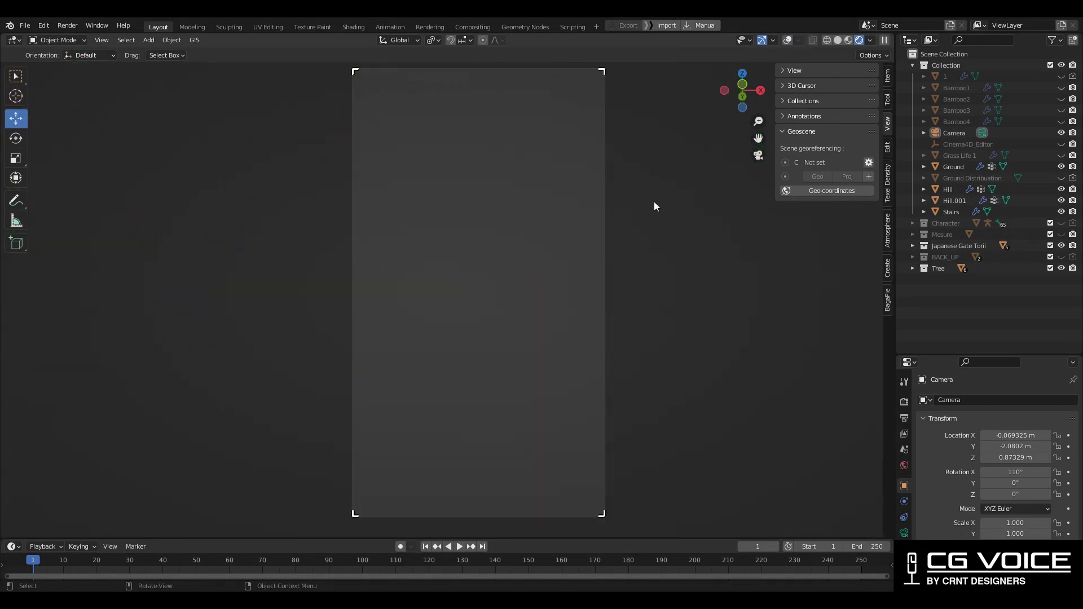